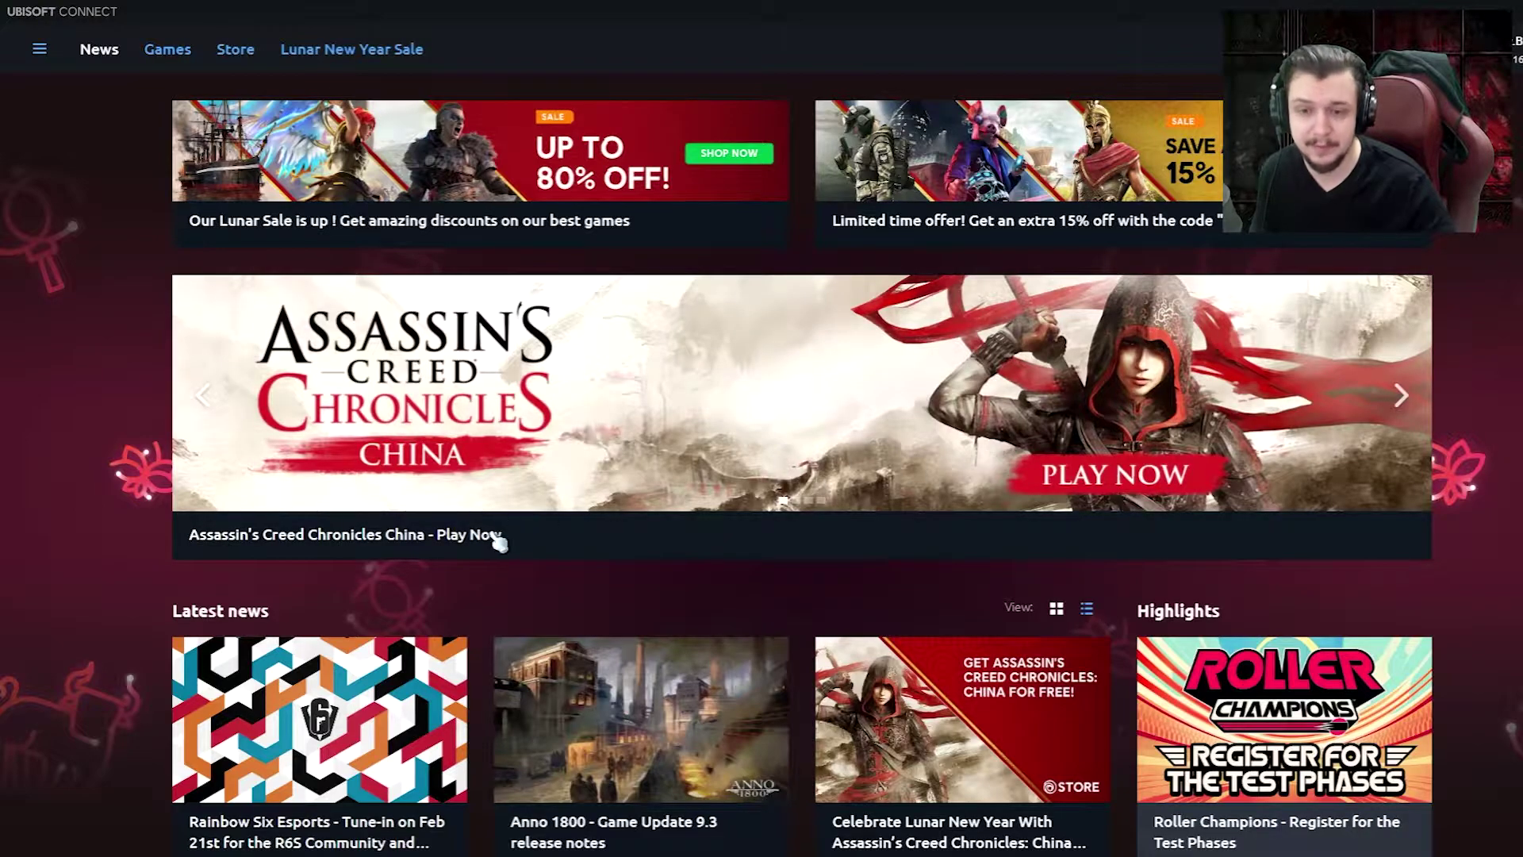
Open the Assassin's Creed Chronicles China page from the News banner, then check the date and time
click(709, 425)
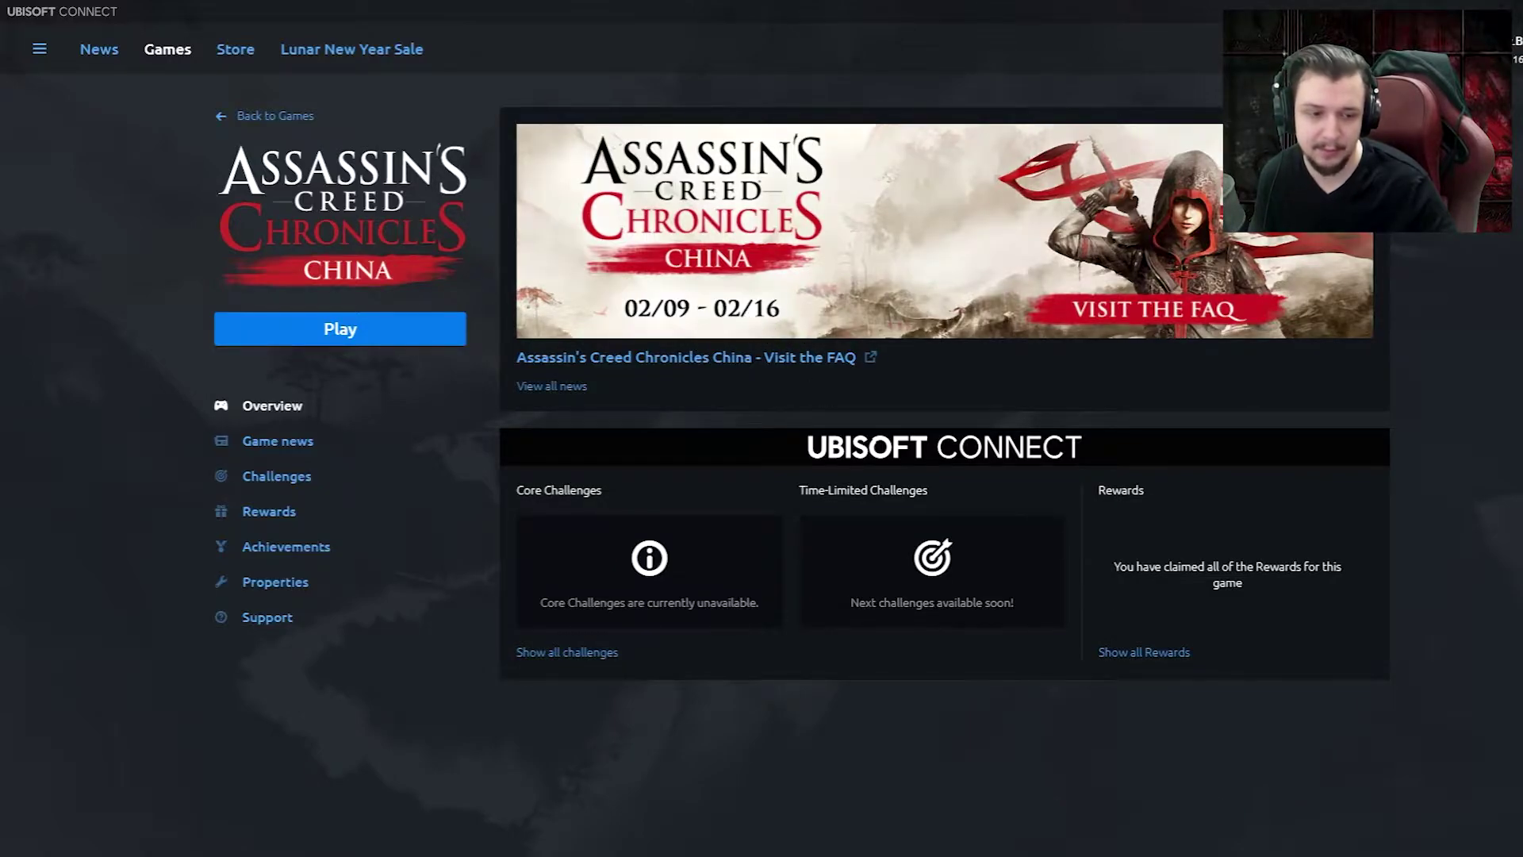
key(super+alt+d)
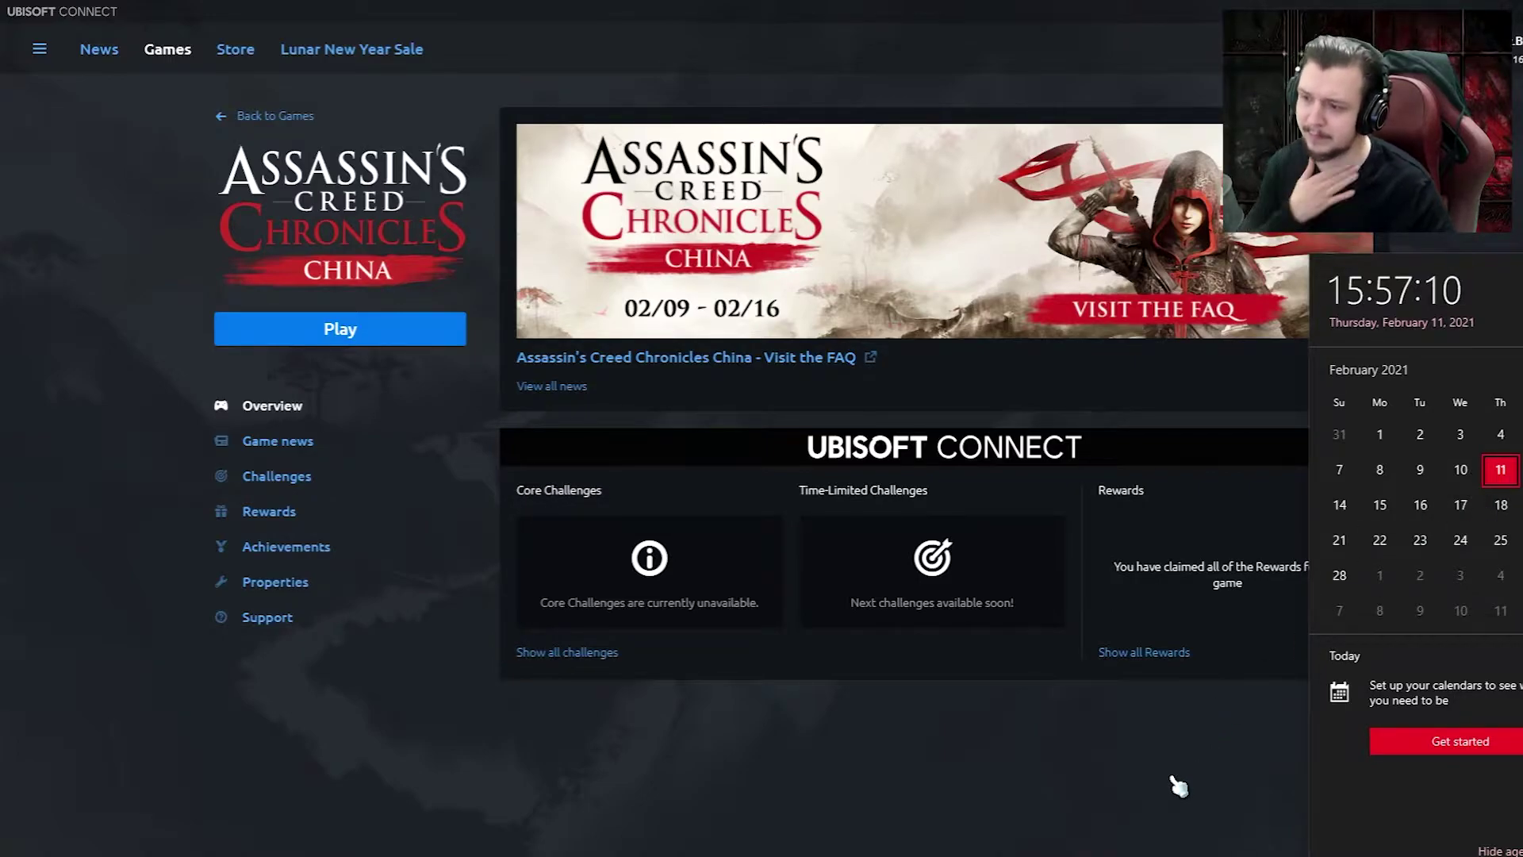
click(1080, 724)
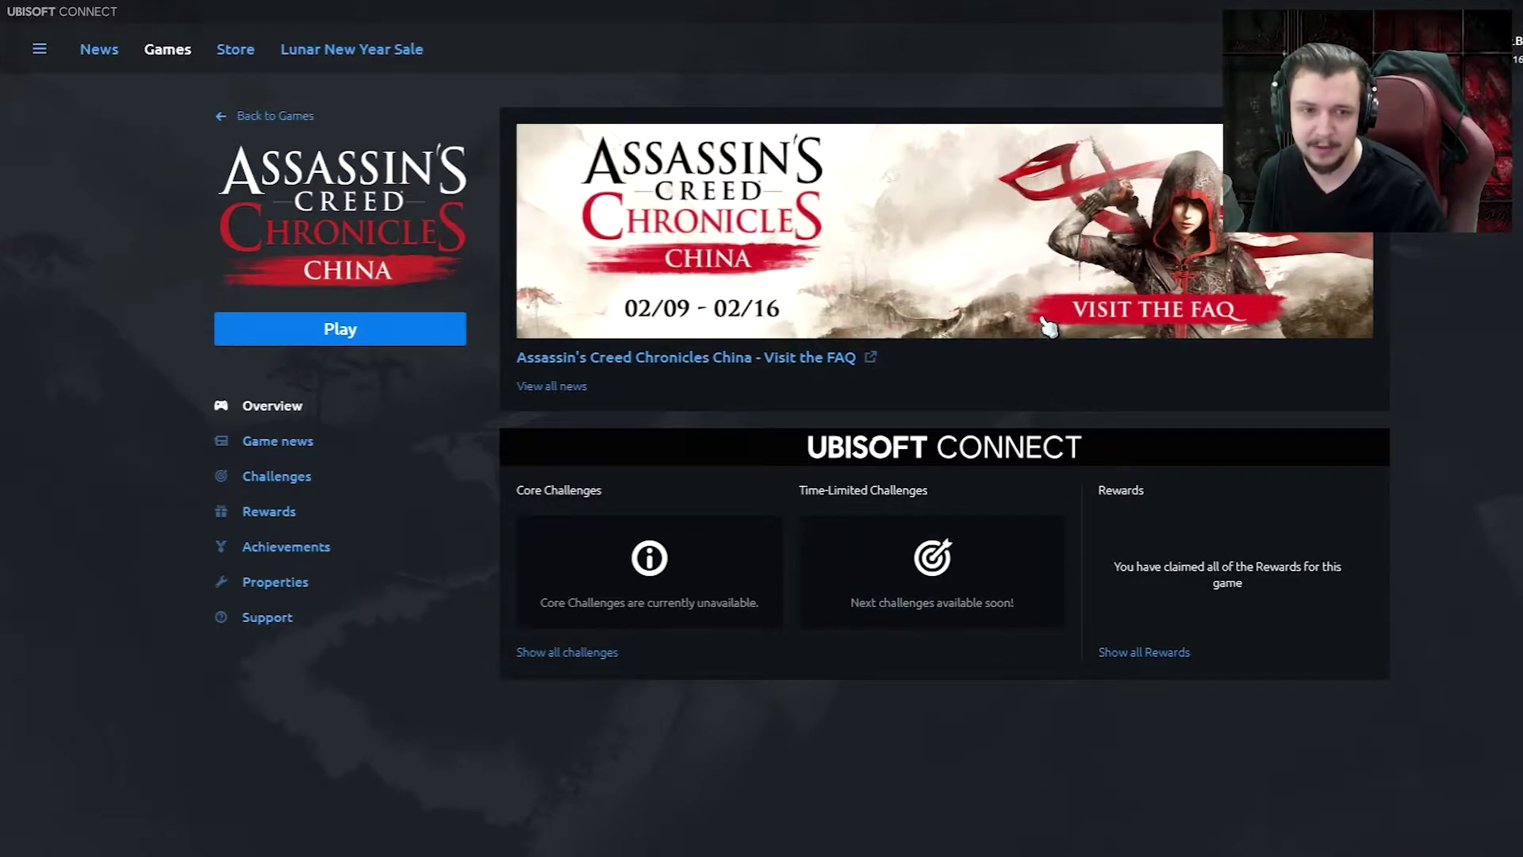
Return to the games library and launch Assassin's Creed Chronicles China from Installed
click(180, 57)
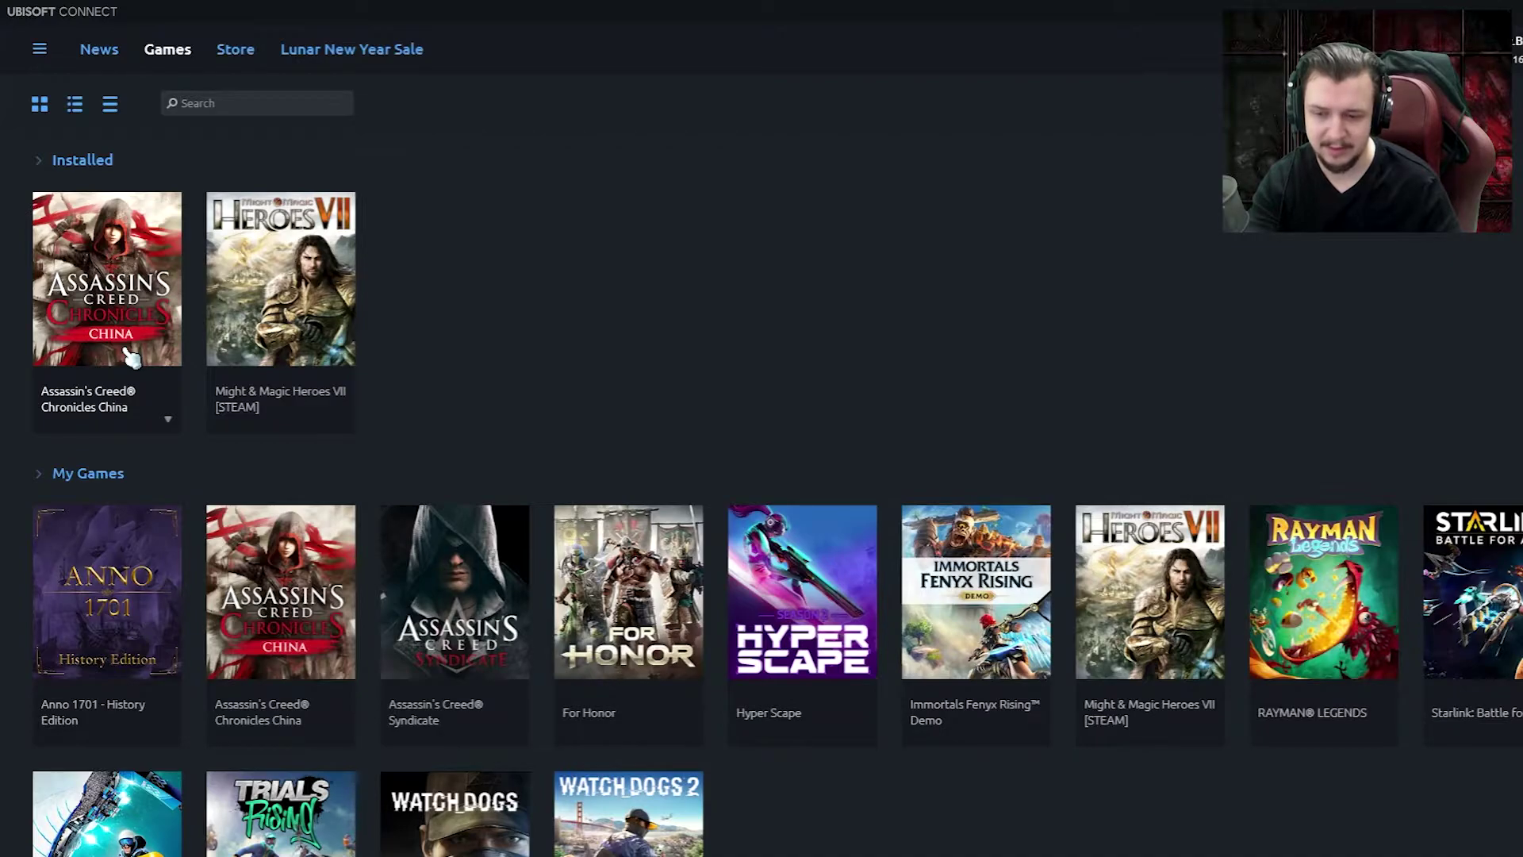
click(131, 359)
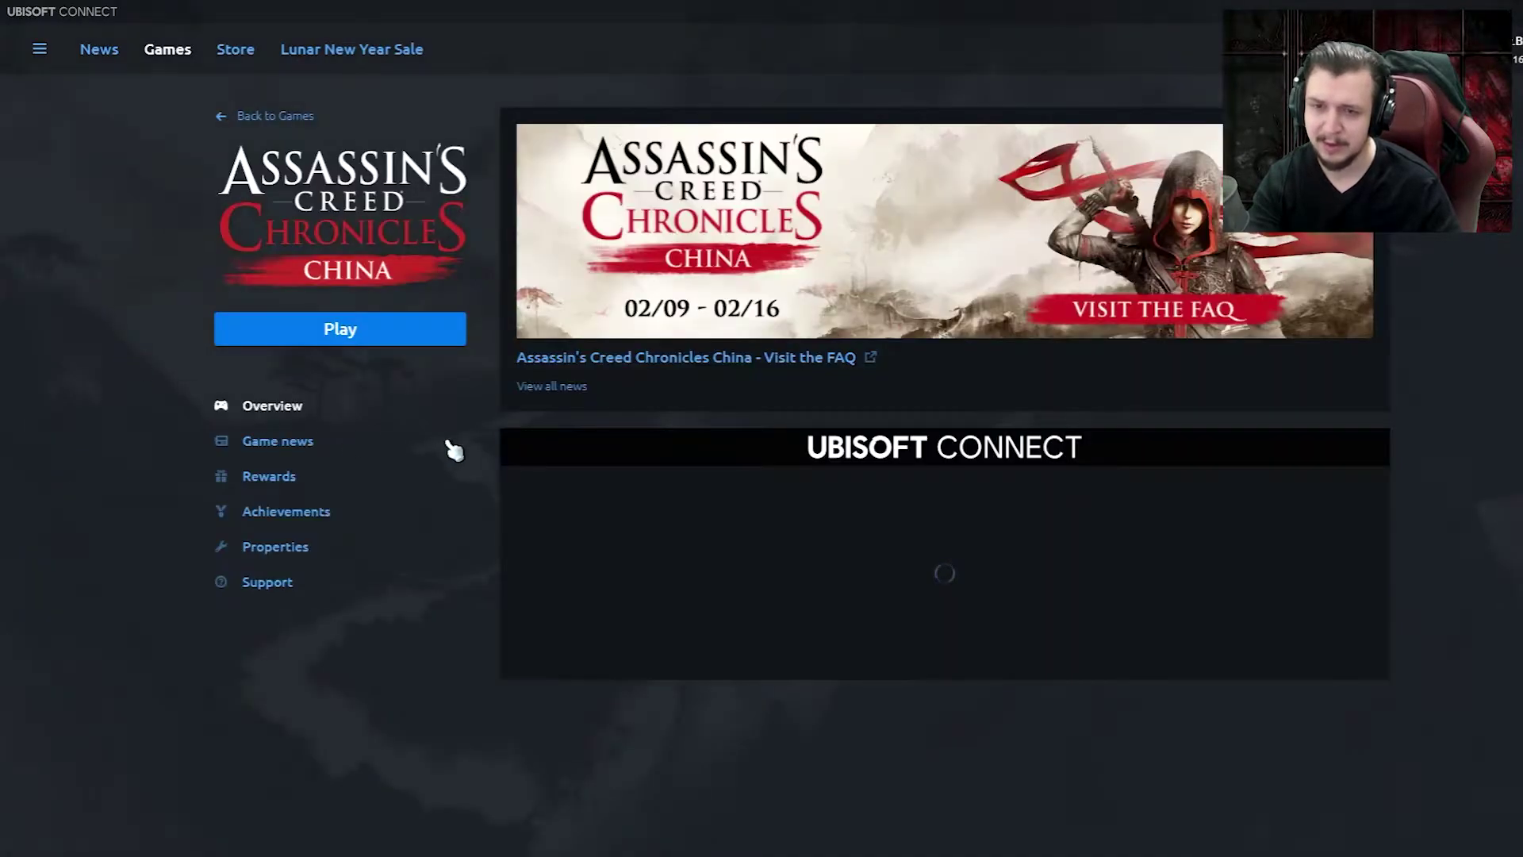
click(386, 329)
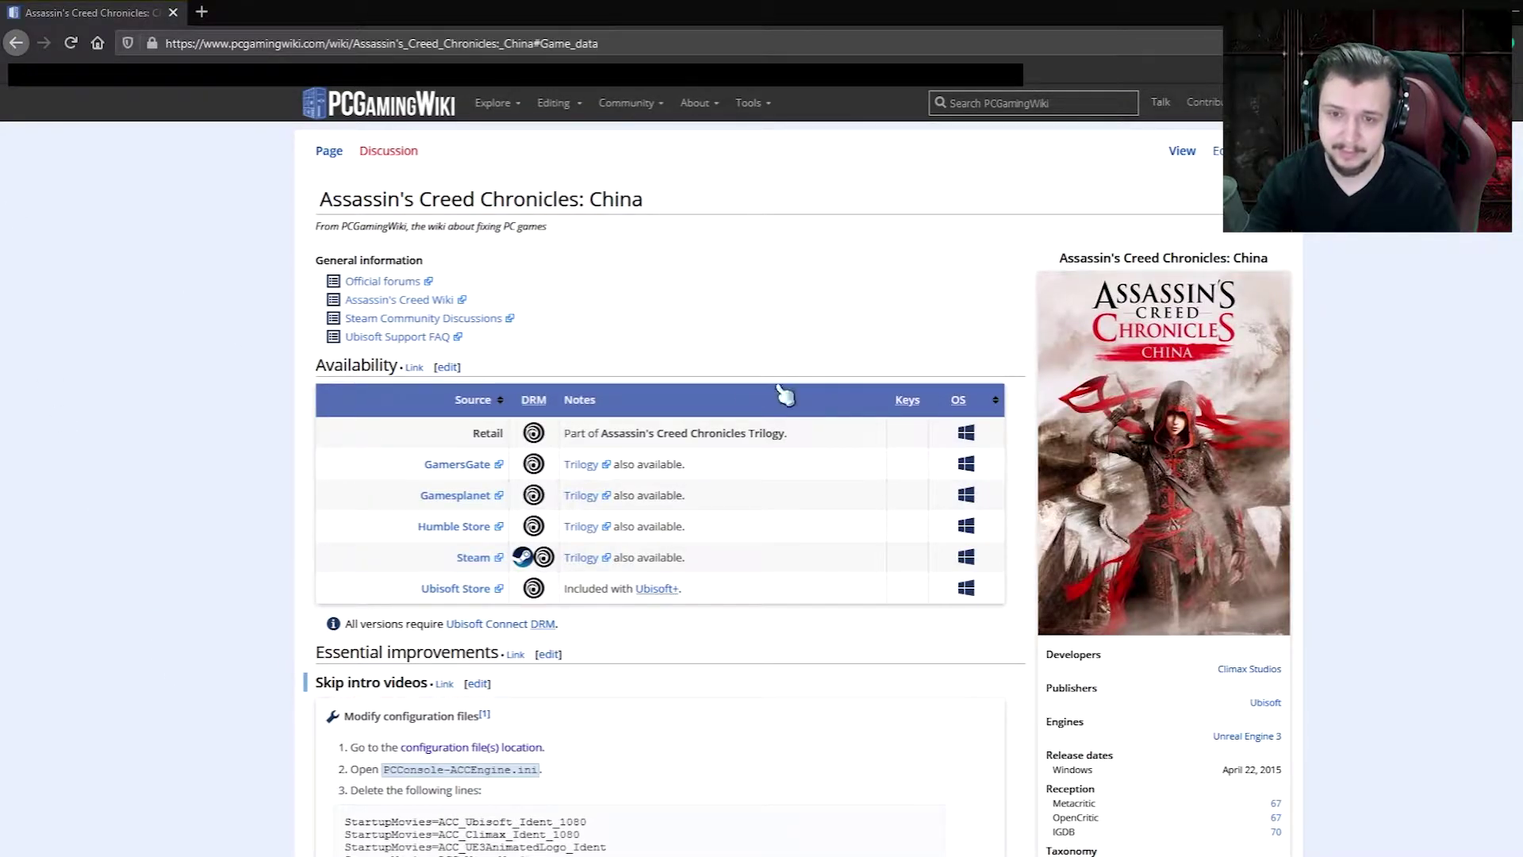
Jump to the wiki's configuration file location section and copy the Windows config path
scroll(687, 561, down, 2)
scroll(674, 551, down, 3)
scroll(670, 546, up, 2)
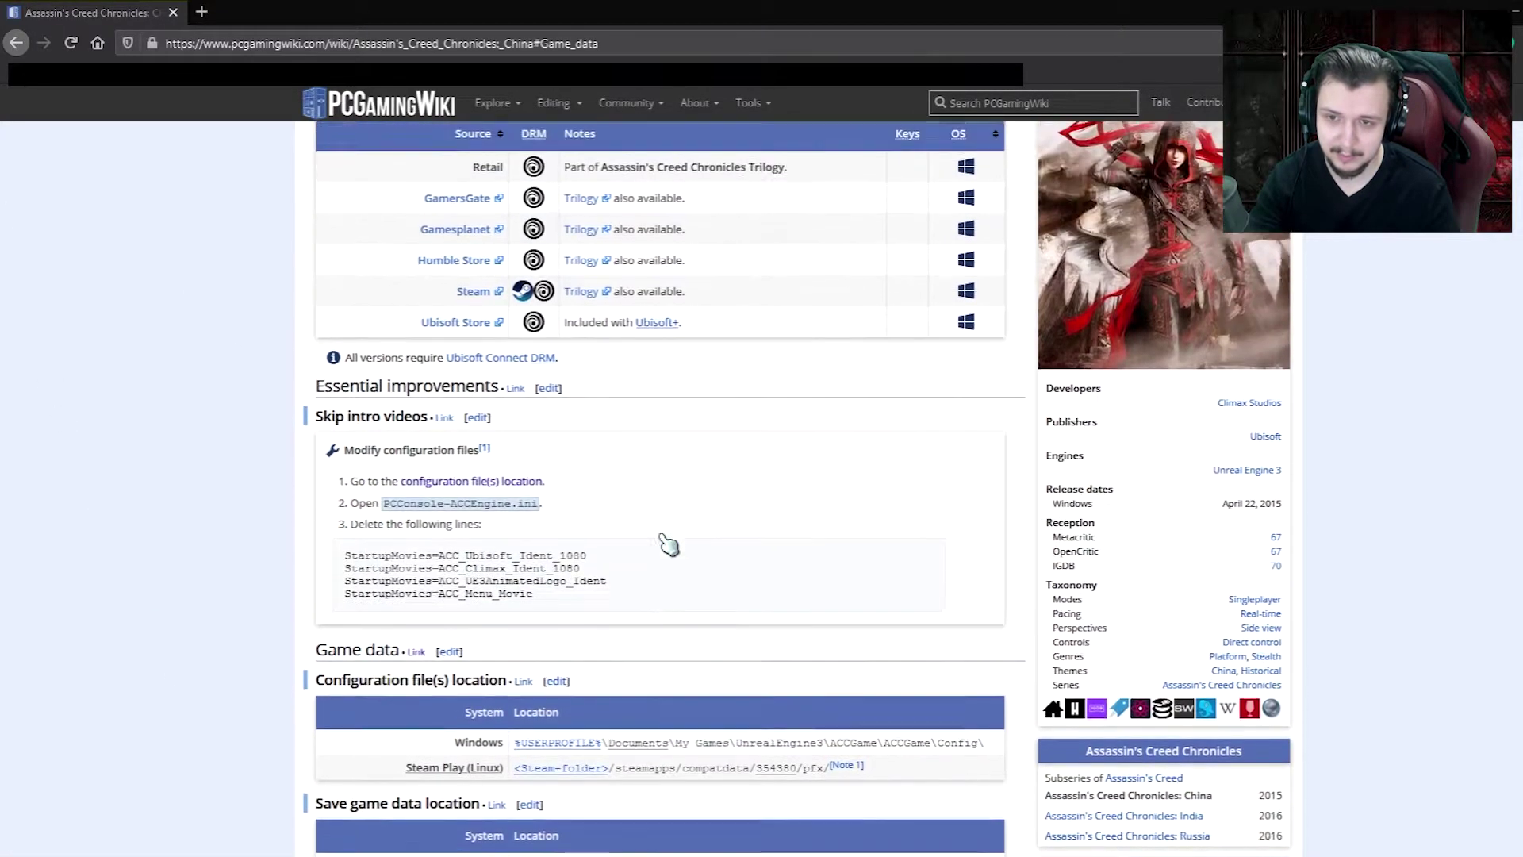
scroll(620, 535, up, 1)
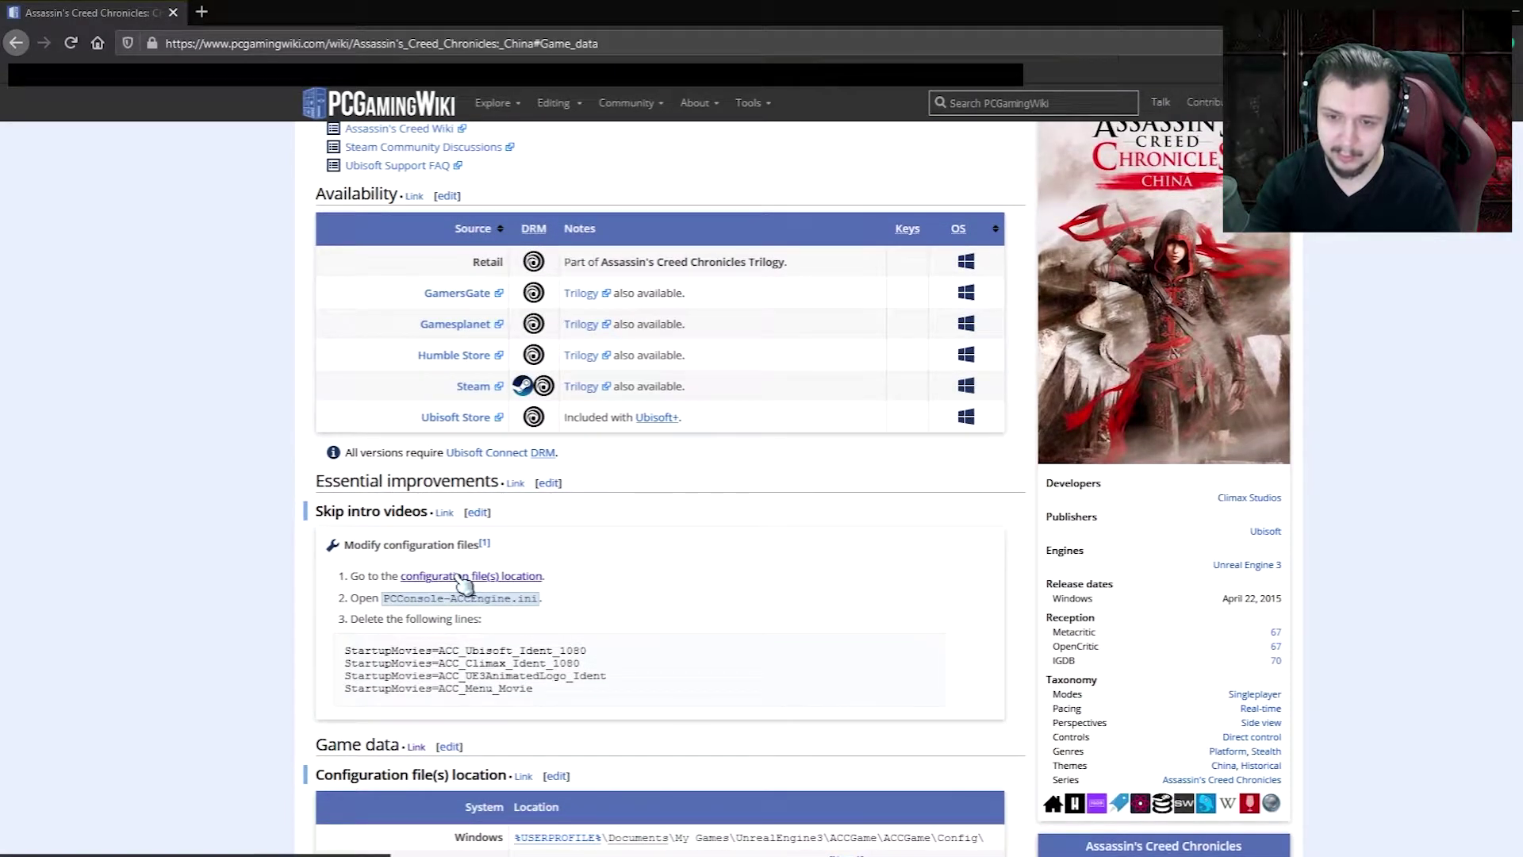
click(462, 579)
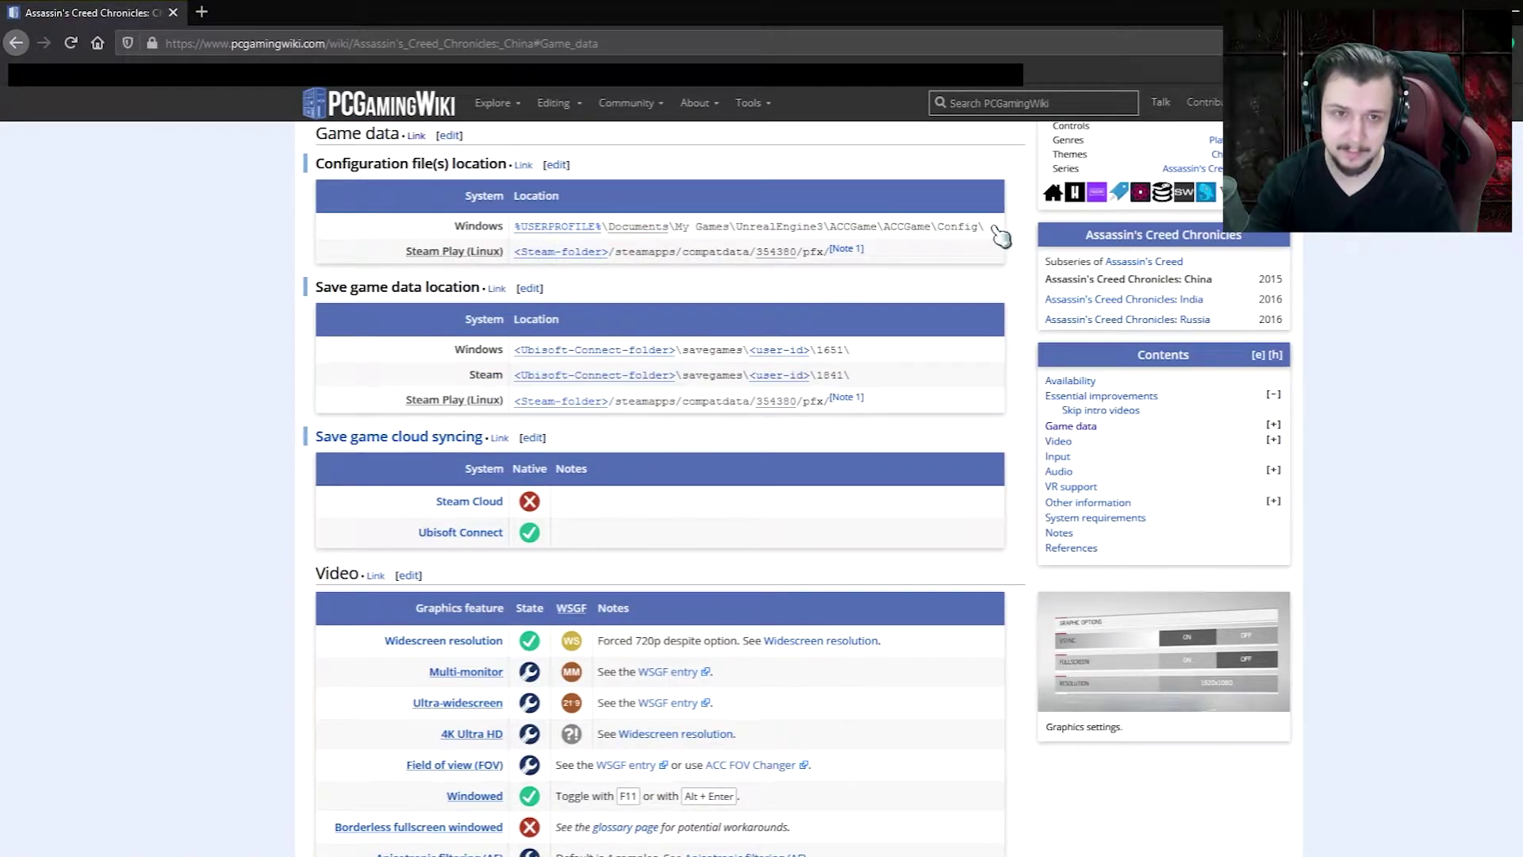
drag(988, 228, 520, 235)
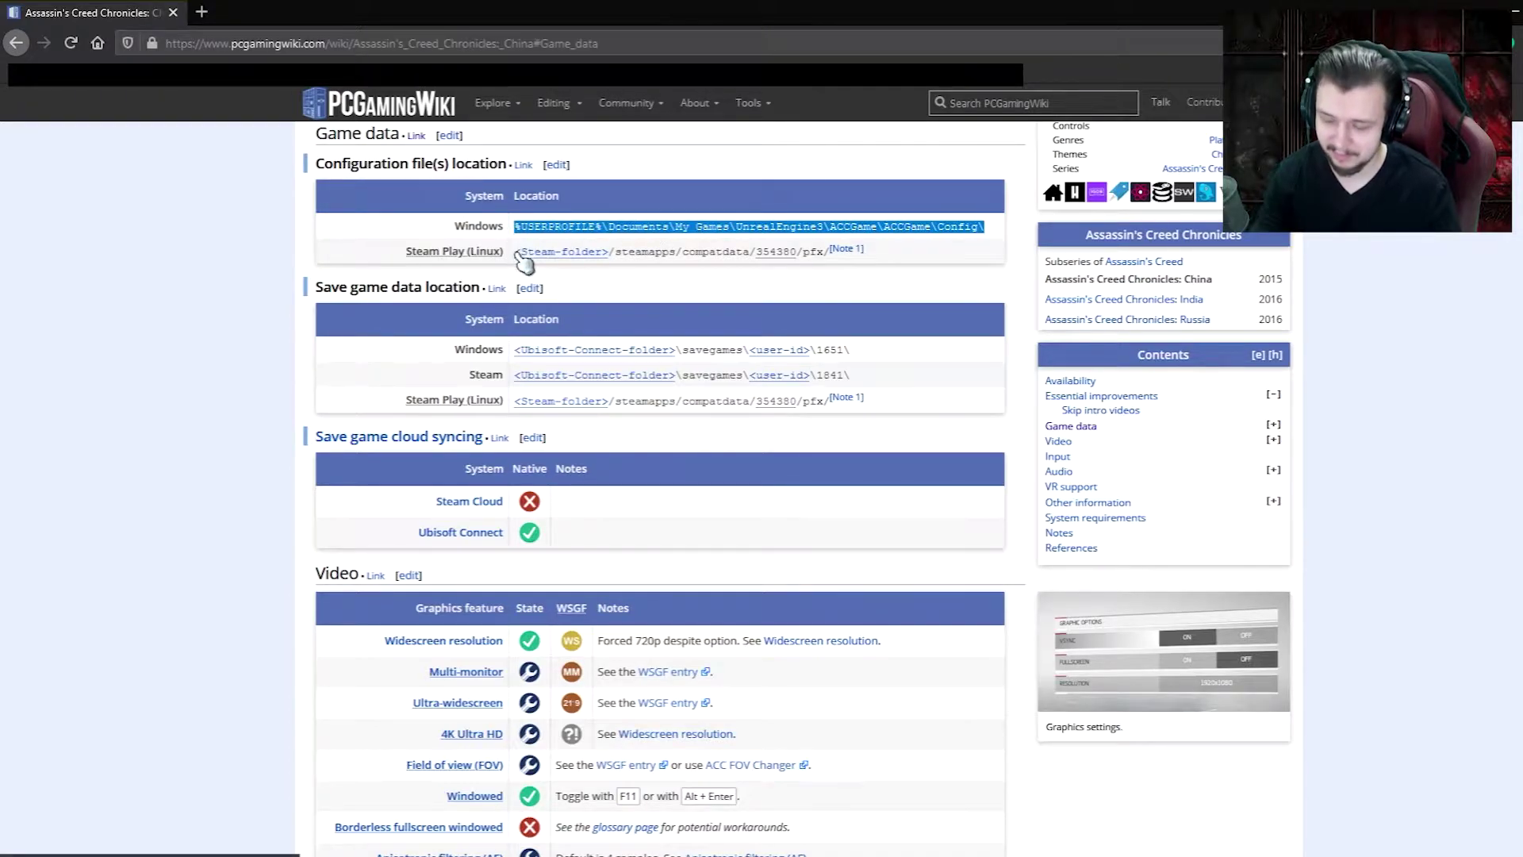
click(185, 383)
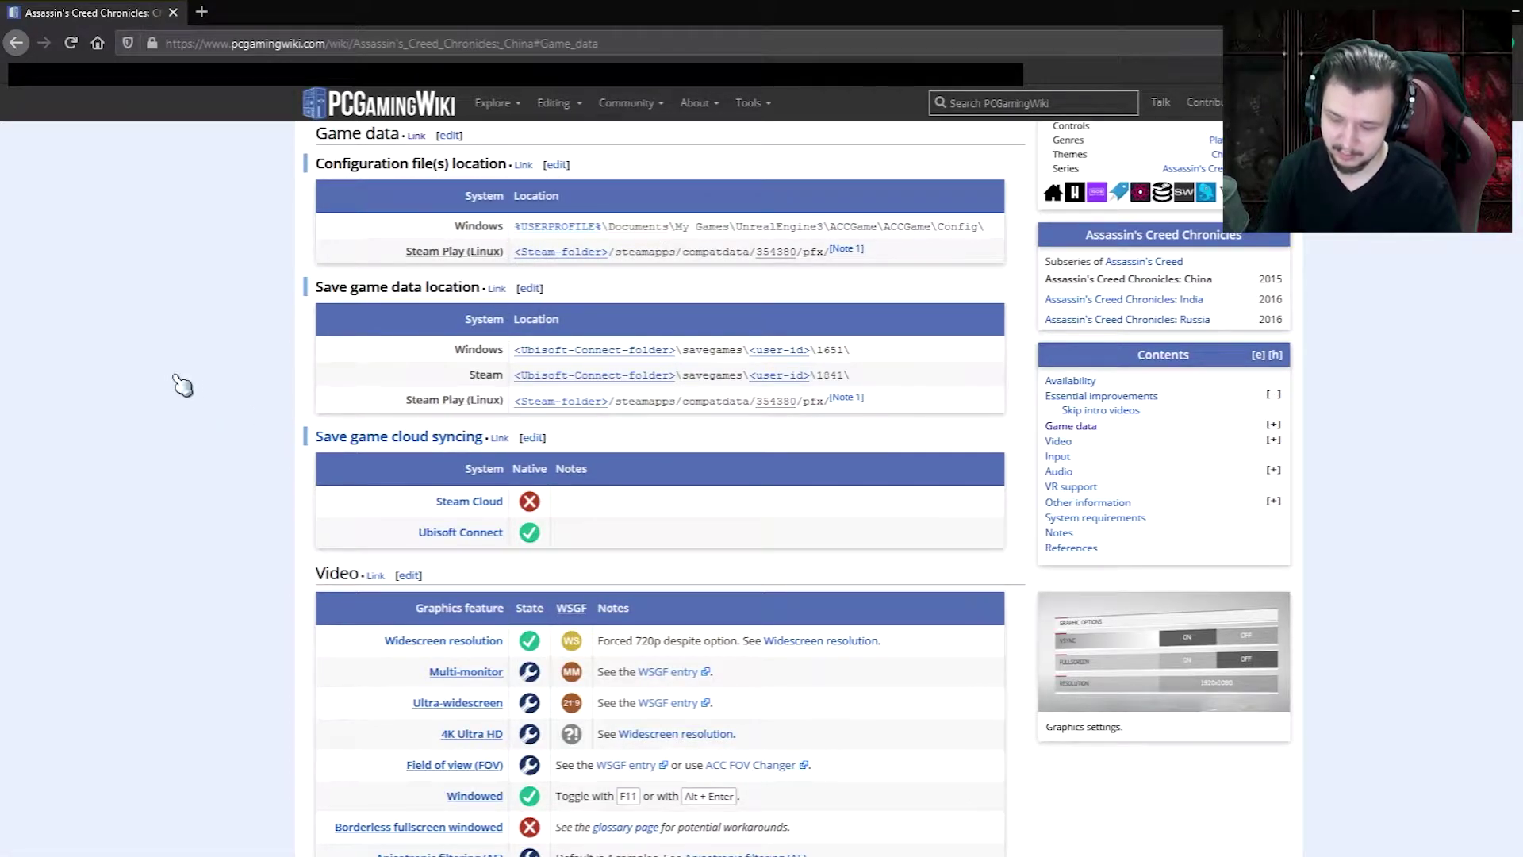
Open the copied config path through Windows Run to reach the Config folder
key(super+r)
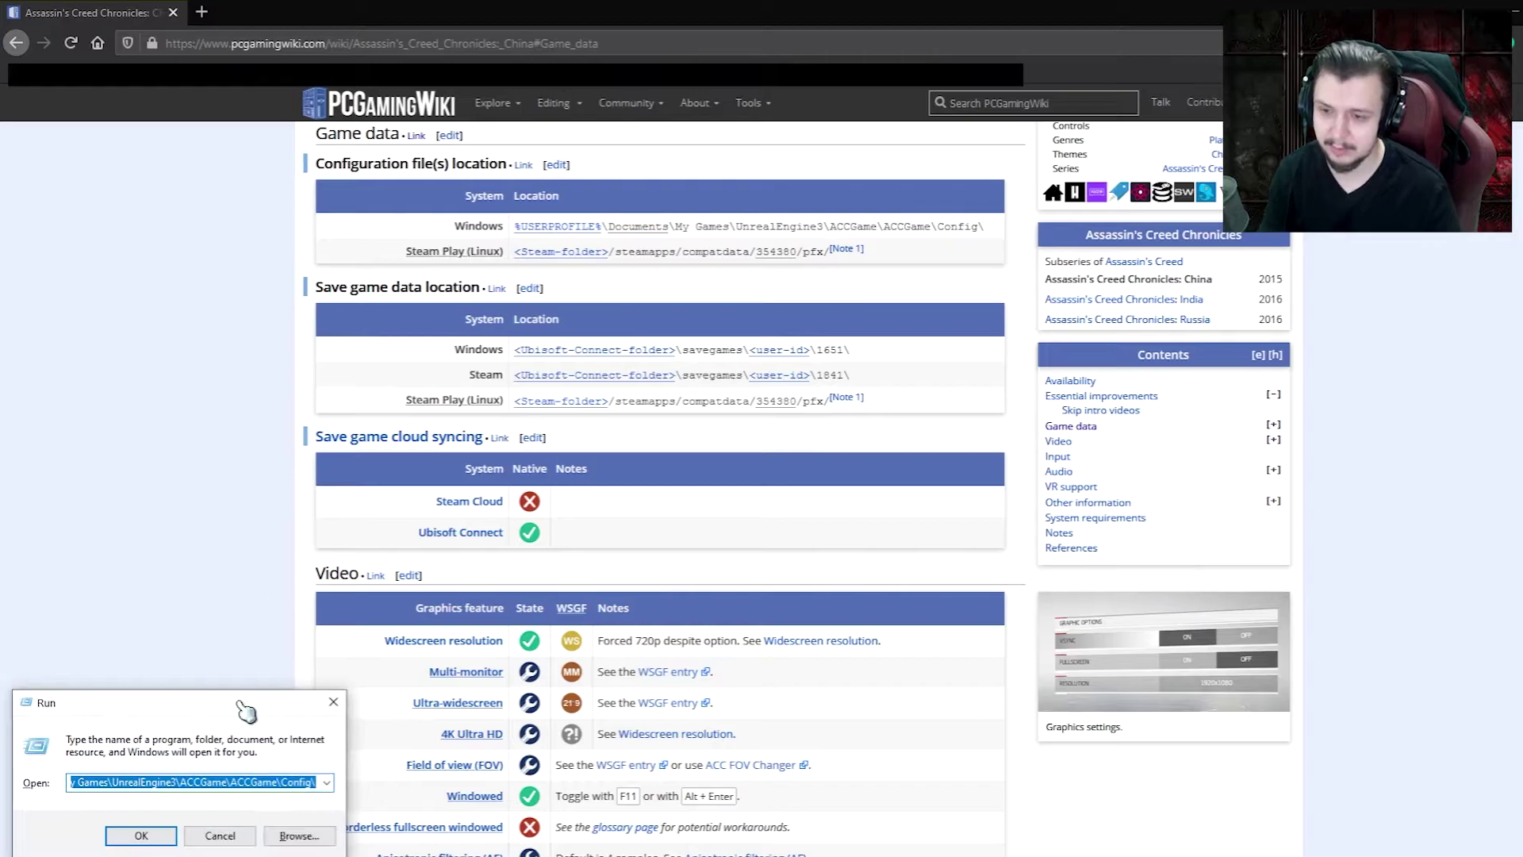
drag(242, 703, 530, 397)
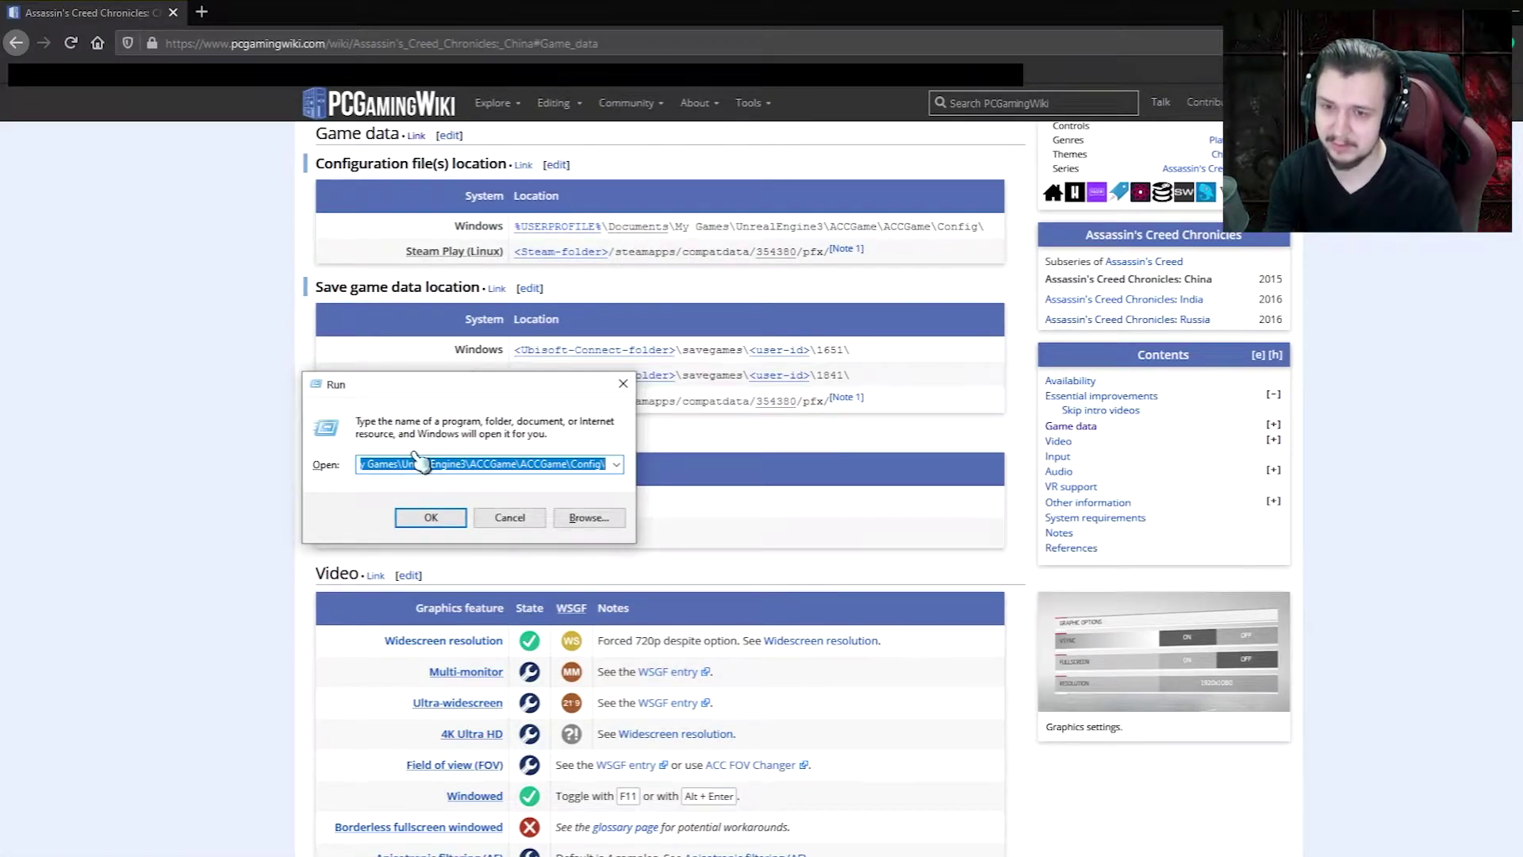
click(436, 517)
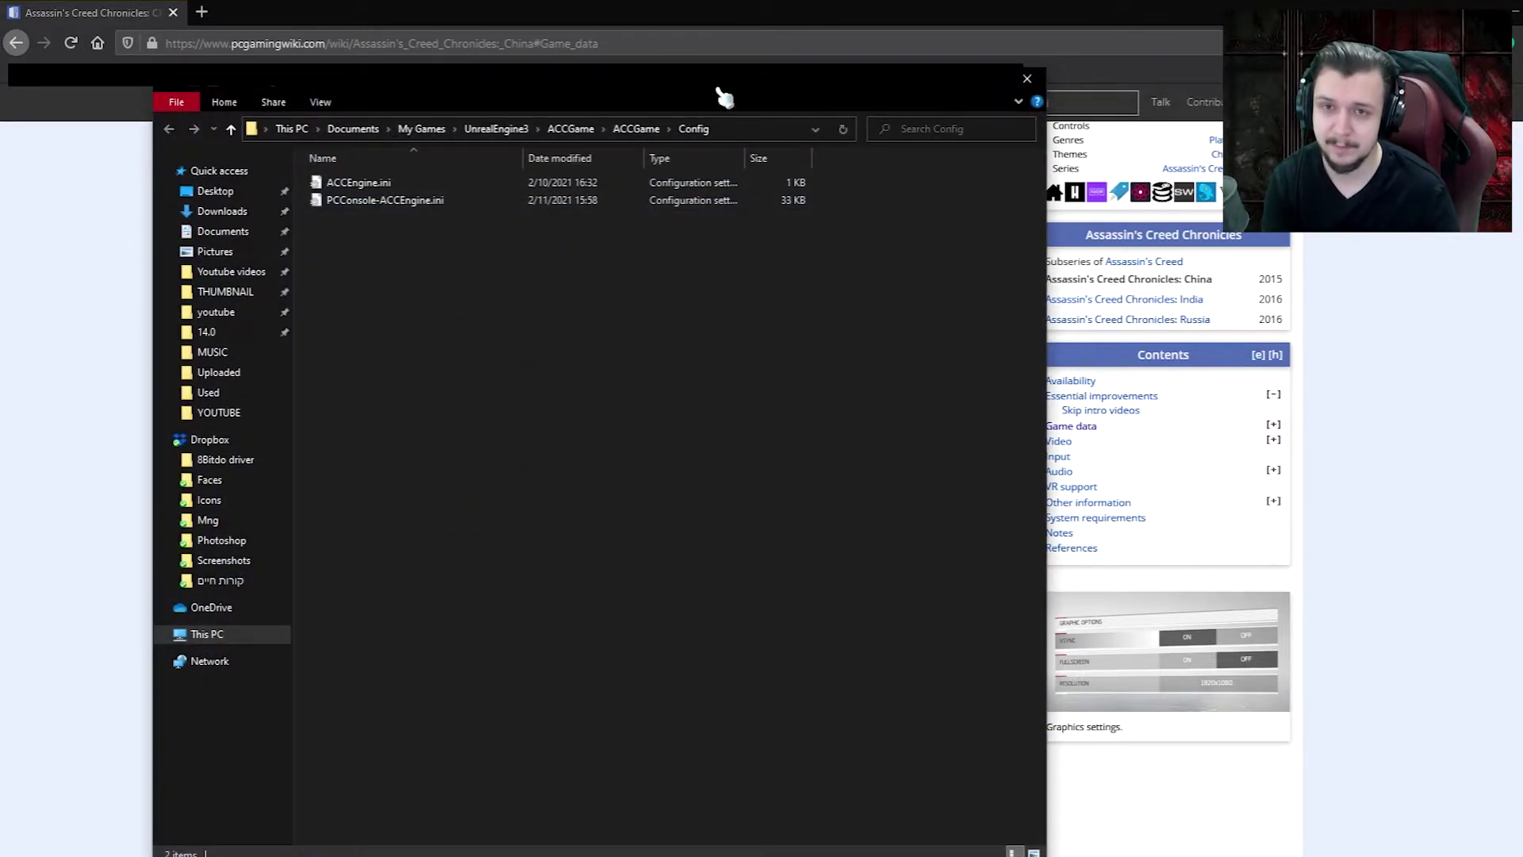
Place the Config folder beside the wiki's Skip intro videos section and select PCConsole-ACCEngine.ini
mouse_move(724, 95)
mouse_down()
mouse_move(1056, 357)
mouse_move(1172, 351)
mouse_up()
scroll(411, 436, up, 10)
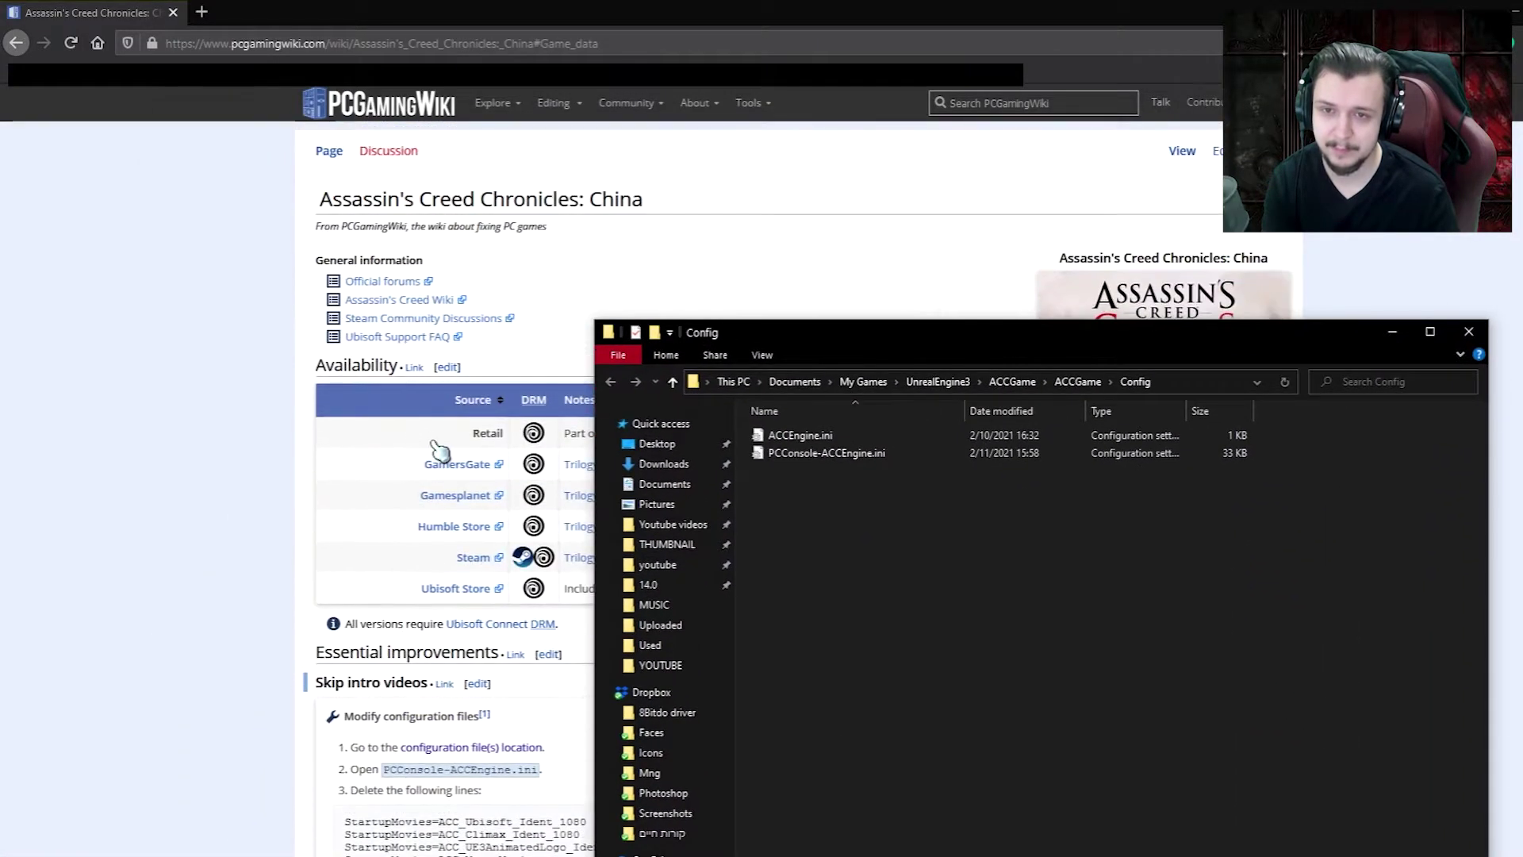
mouse_move(850, 357)
mouse_down()
mouse_move(996, 254)
mouse_move(921, 250)
mouse_up()
scroll(405, 564, down, 3)
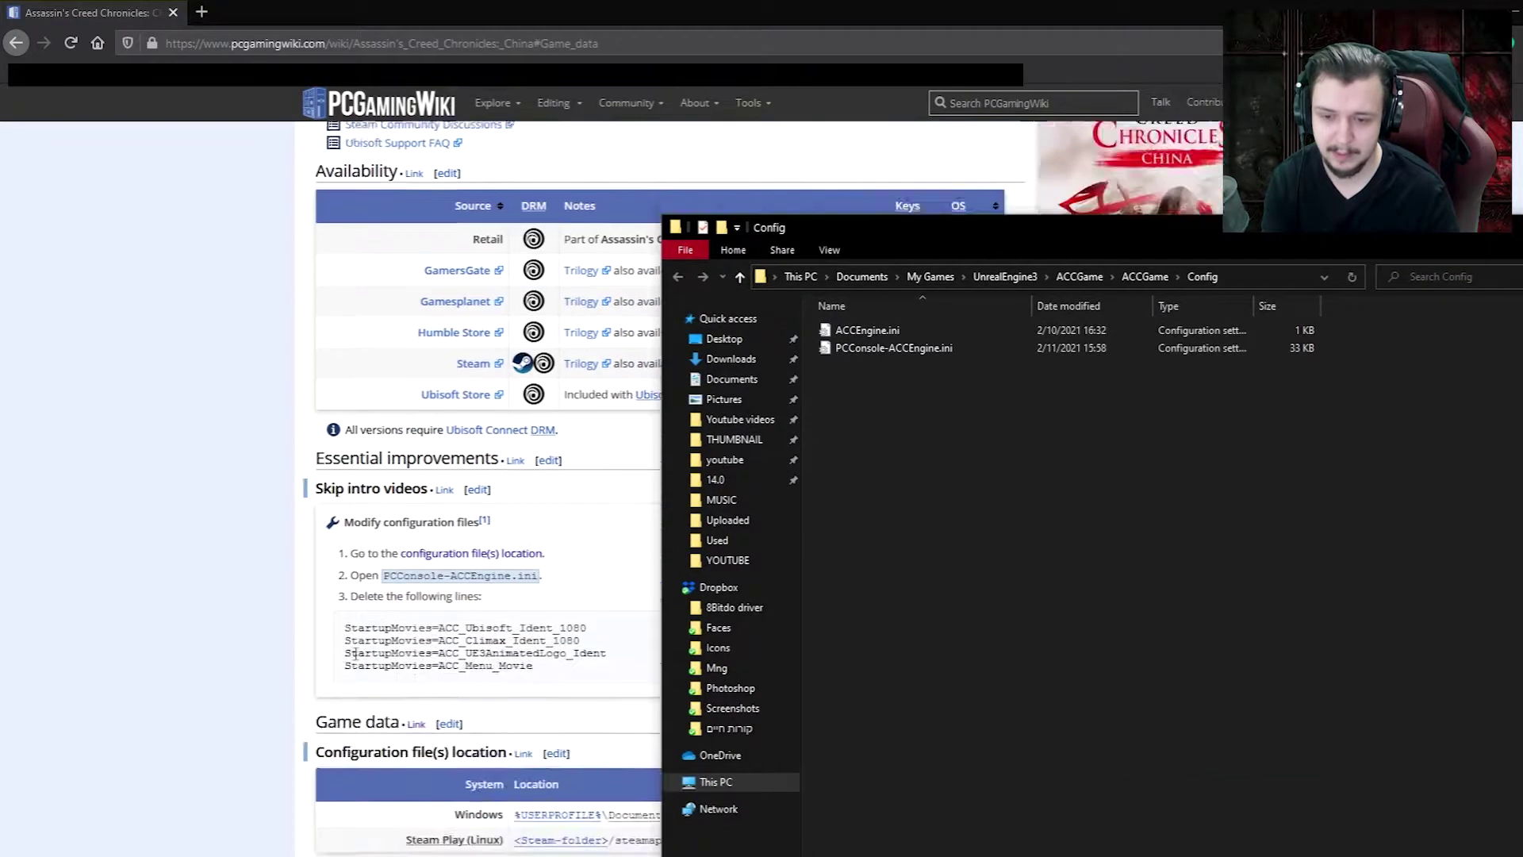
click(917, 354)
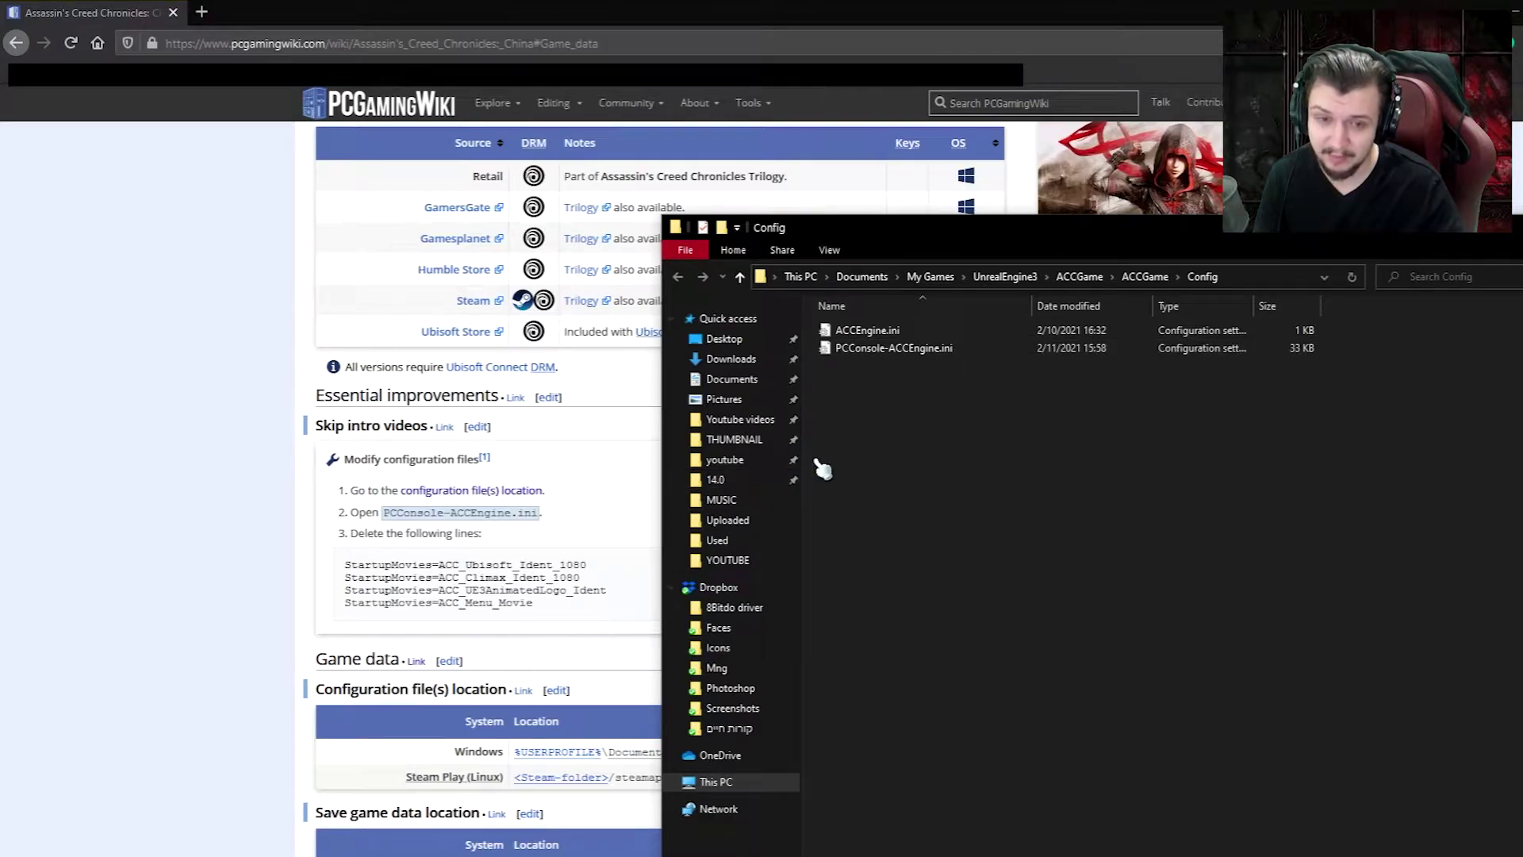
Open PCConsole-ACCEngine.ini in Notepad and position it beside the wiki instructions
double_click(952, 349)
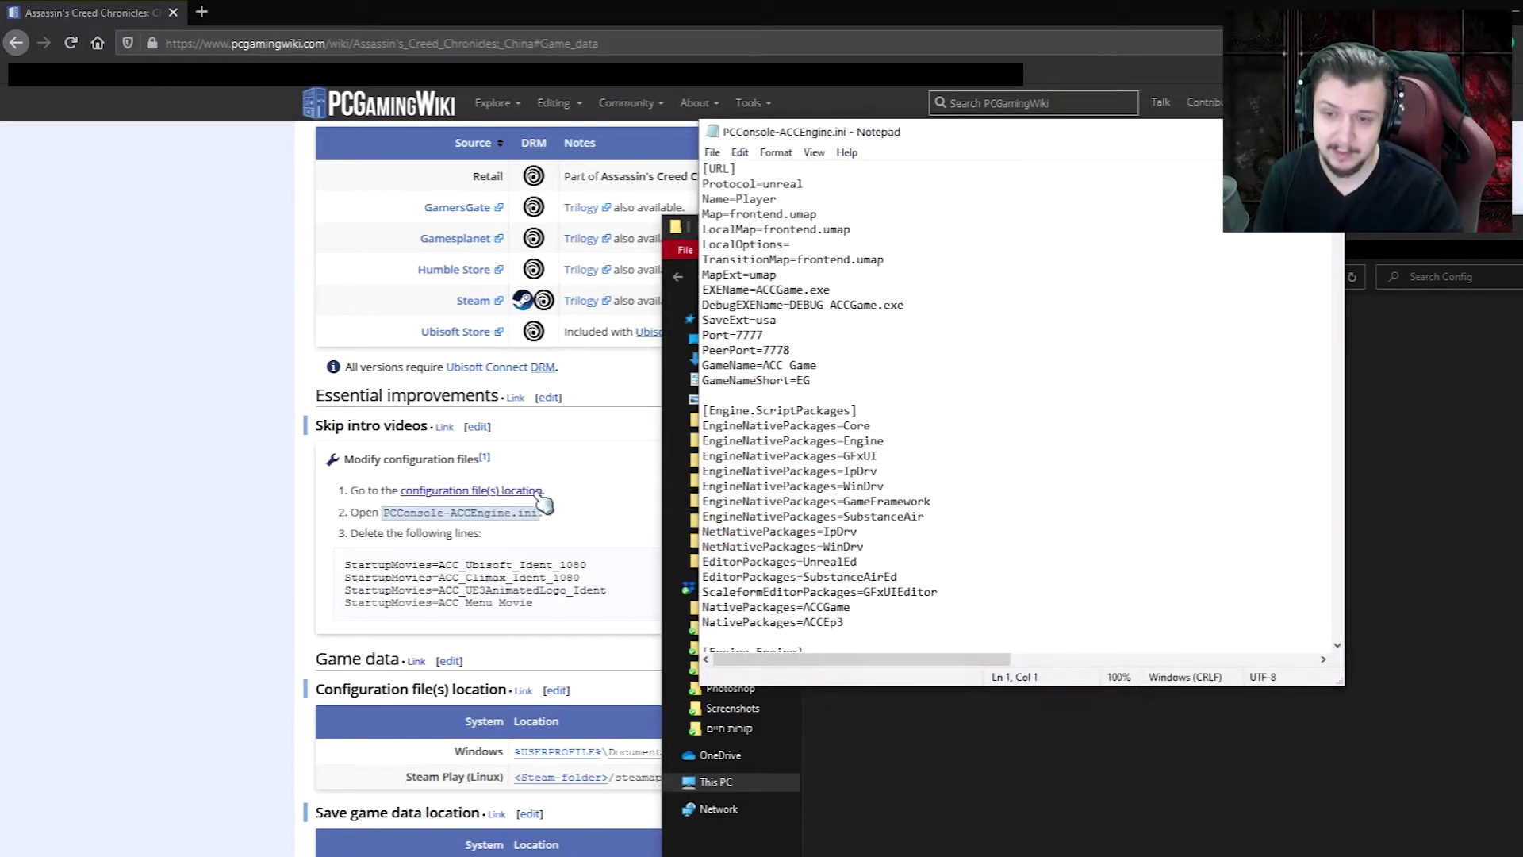
mouse_move(1014, 146)
mouse_down()
mouse_move(1107, 187)
mouse_move(1220, 270)
mouse_move(1115, 273)
mouse_move(1115, 326)
mouse_up()
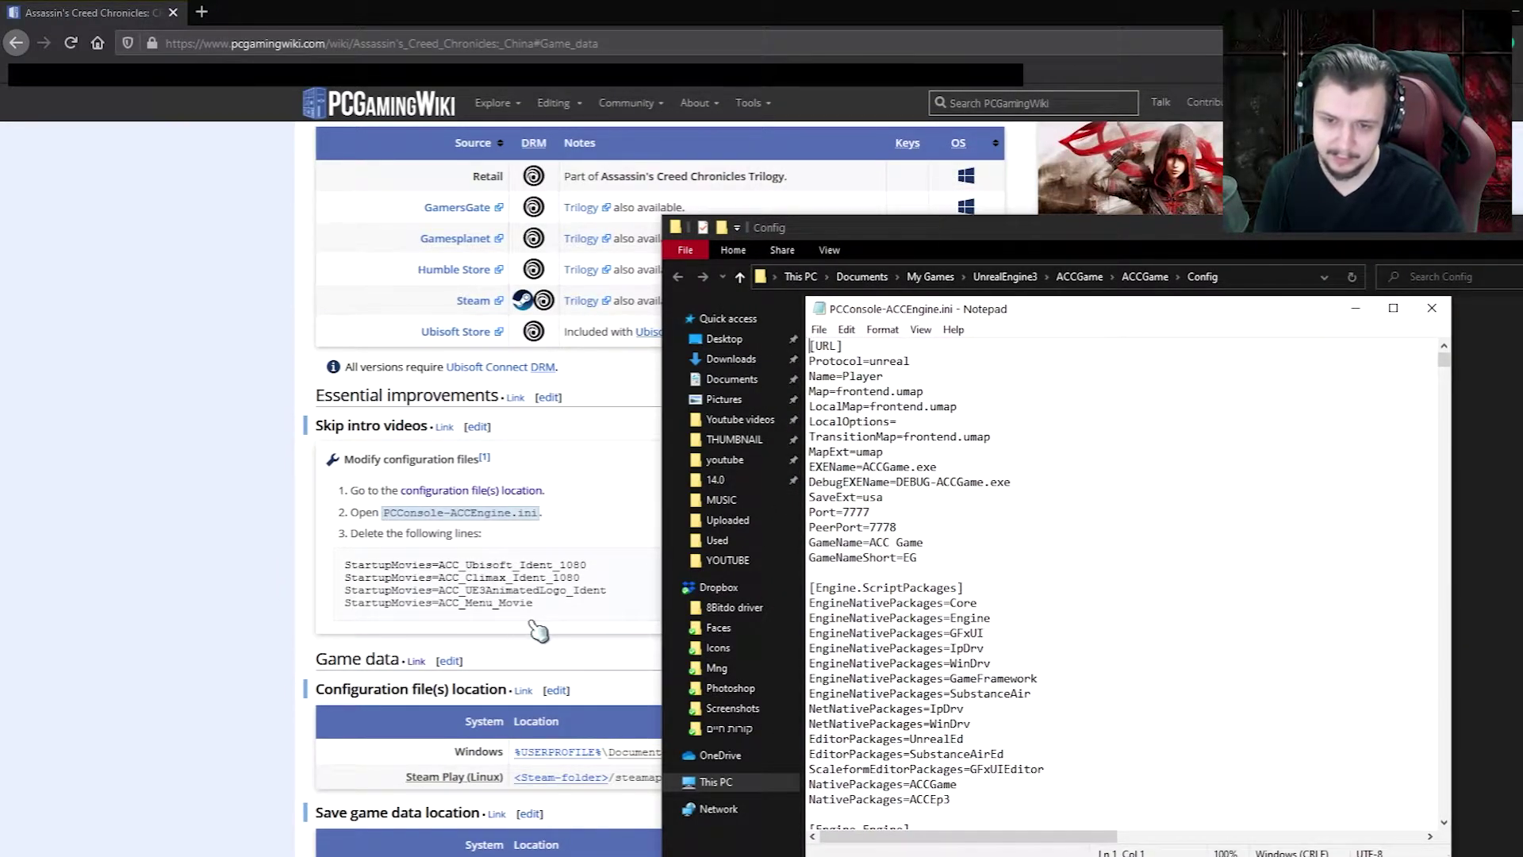
mouse_move(1444, 359)
mouse_down()
mouse_move(1464, 413)
mouse_move(1459, 376)
mouse_move(1444, 739)
mouse_up()
Search the ini file for 'startupmovies' with Notepad's Find and dismiss the not-found message
click(910, 724)
click(846, 330)
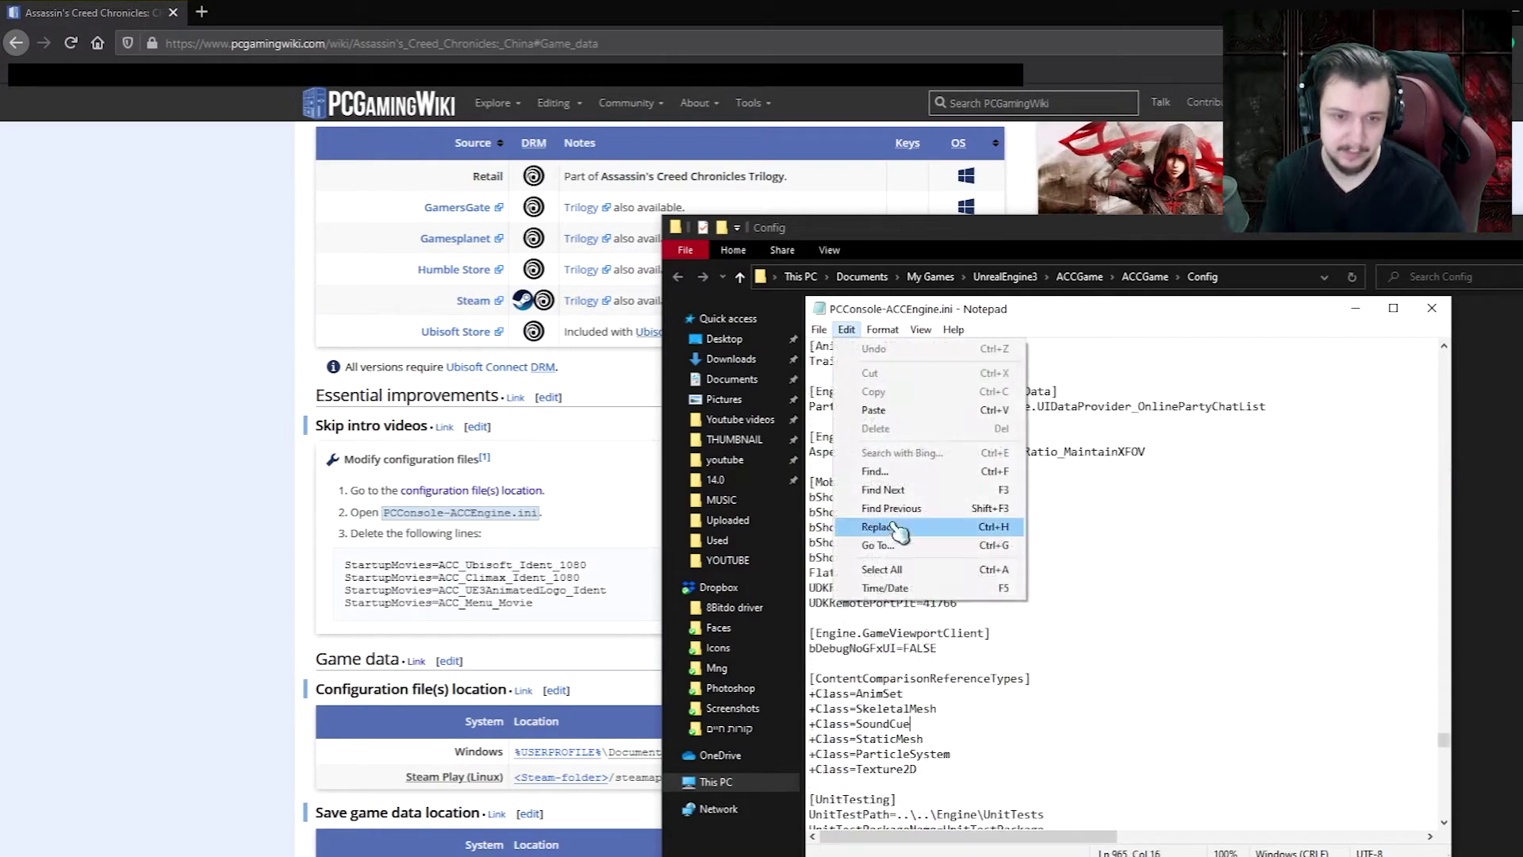
click(905, 475)
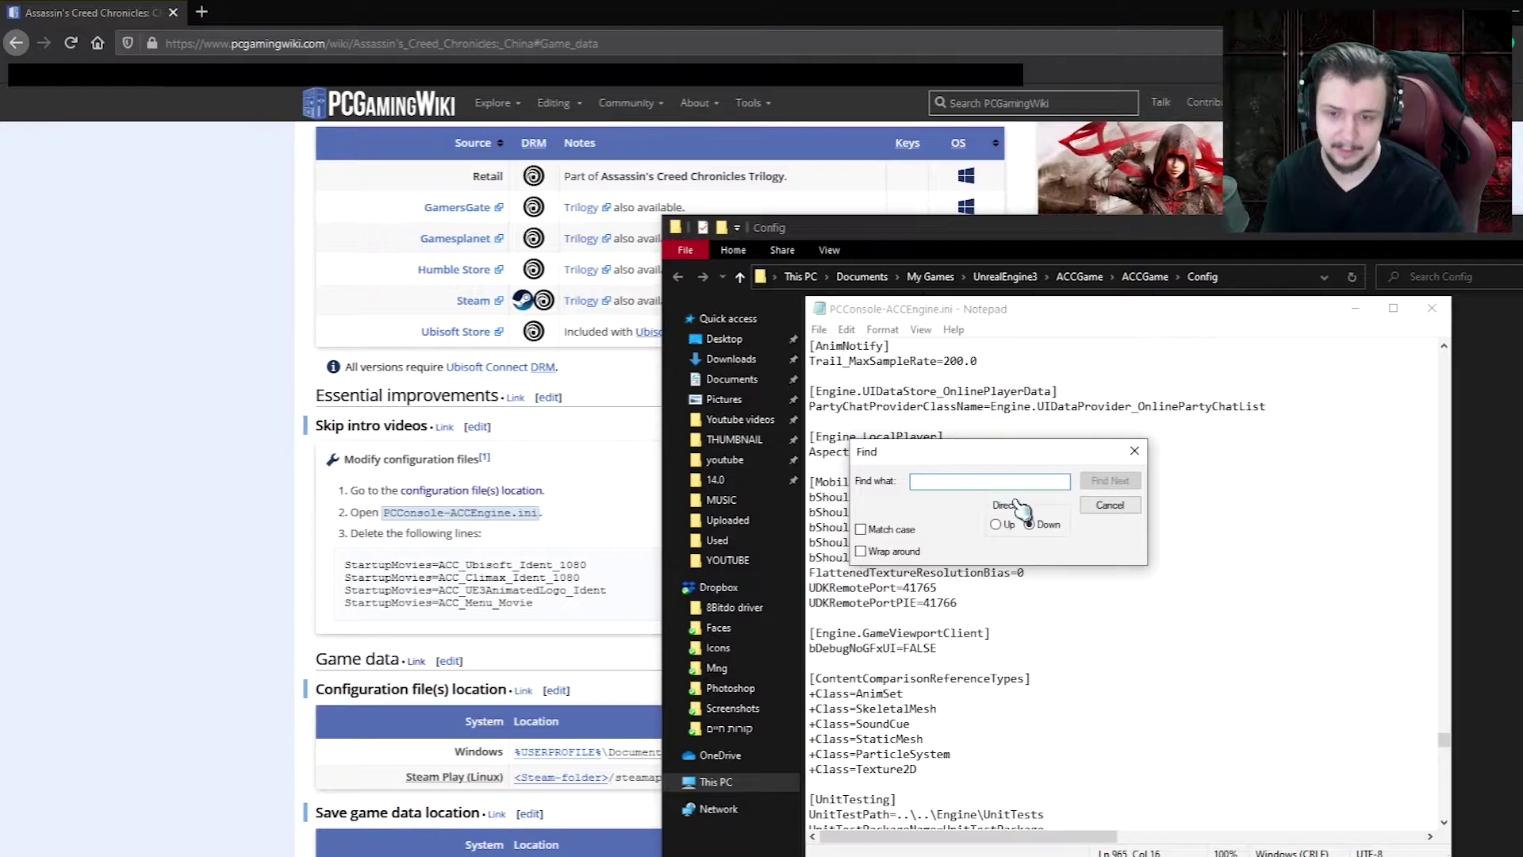
text(startupmovies)
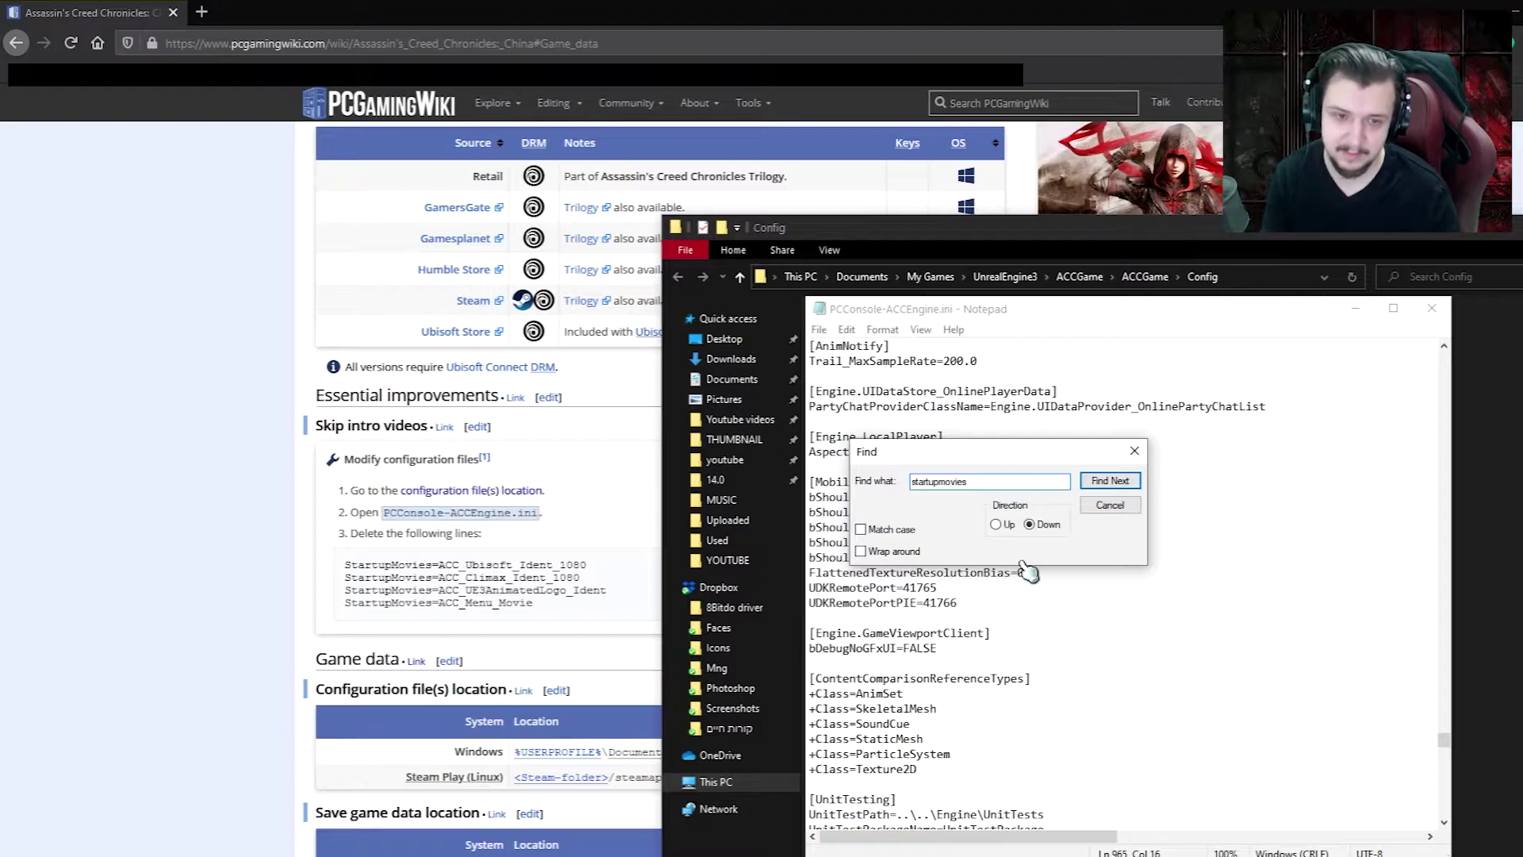
click(1125, 482)
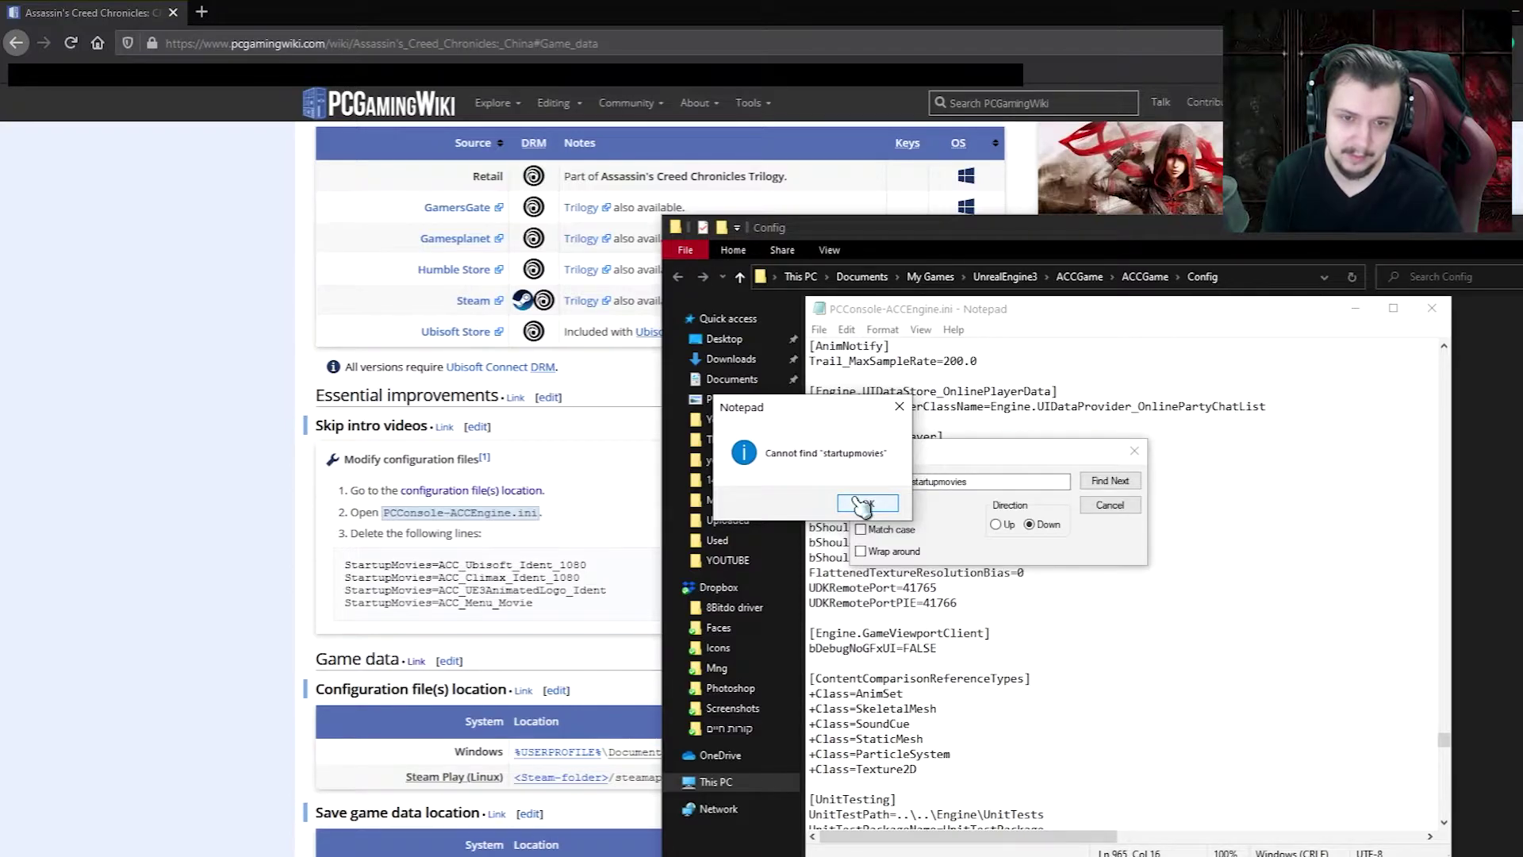
click(864, 505)
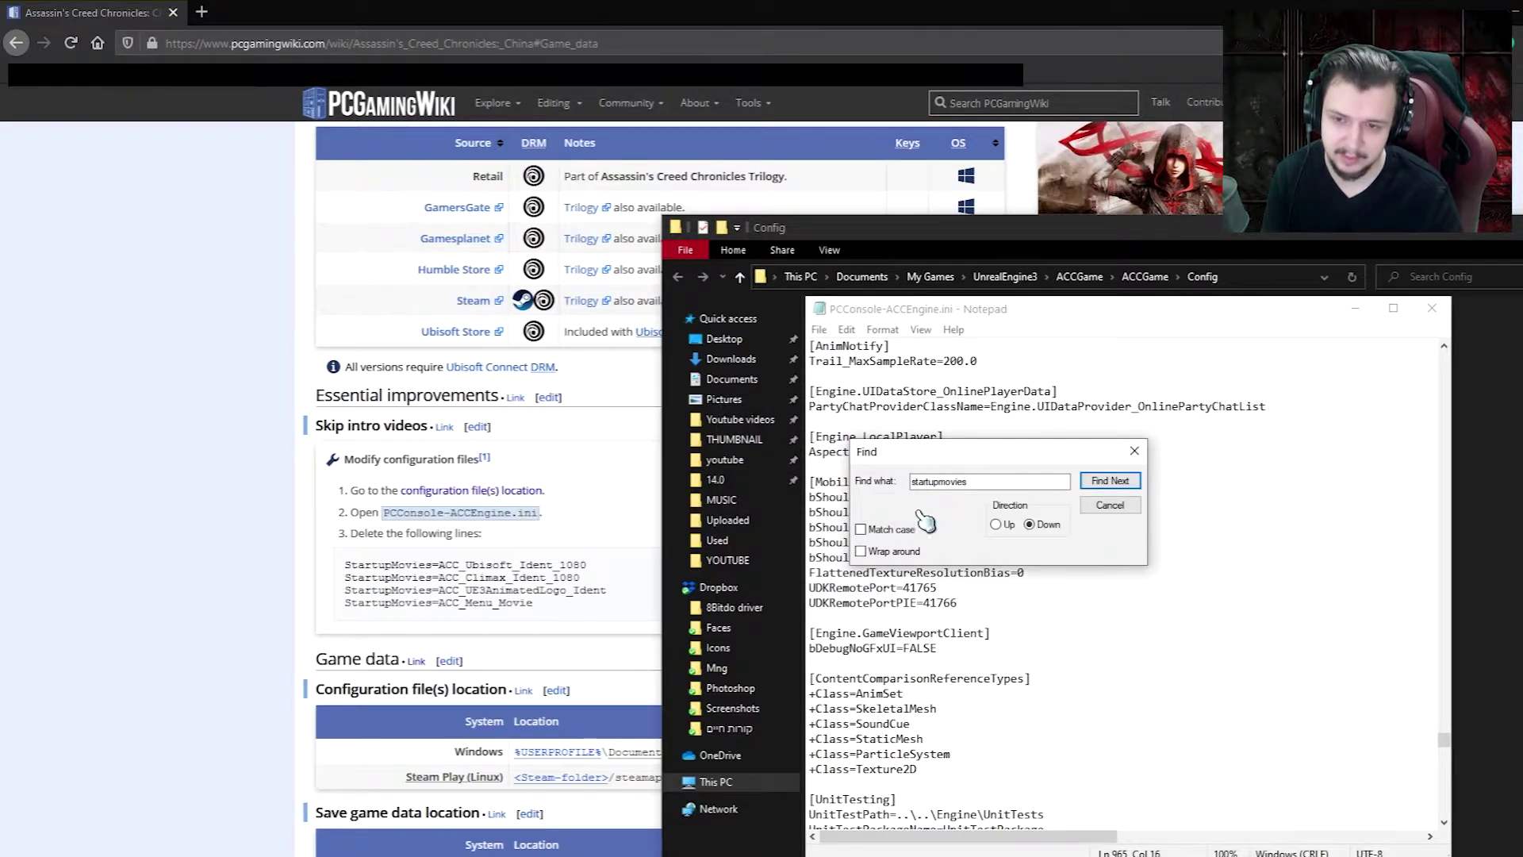
Copy 'StartupMovies' from the wiki's code and search the ini again, still finding nothing
drag(432, 563, 360, 565)
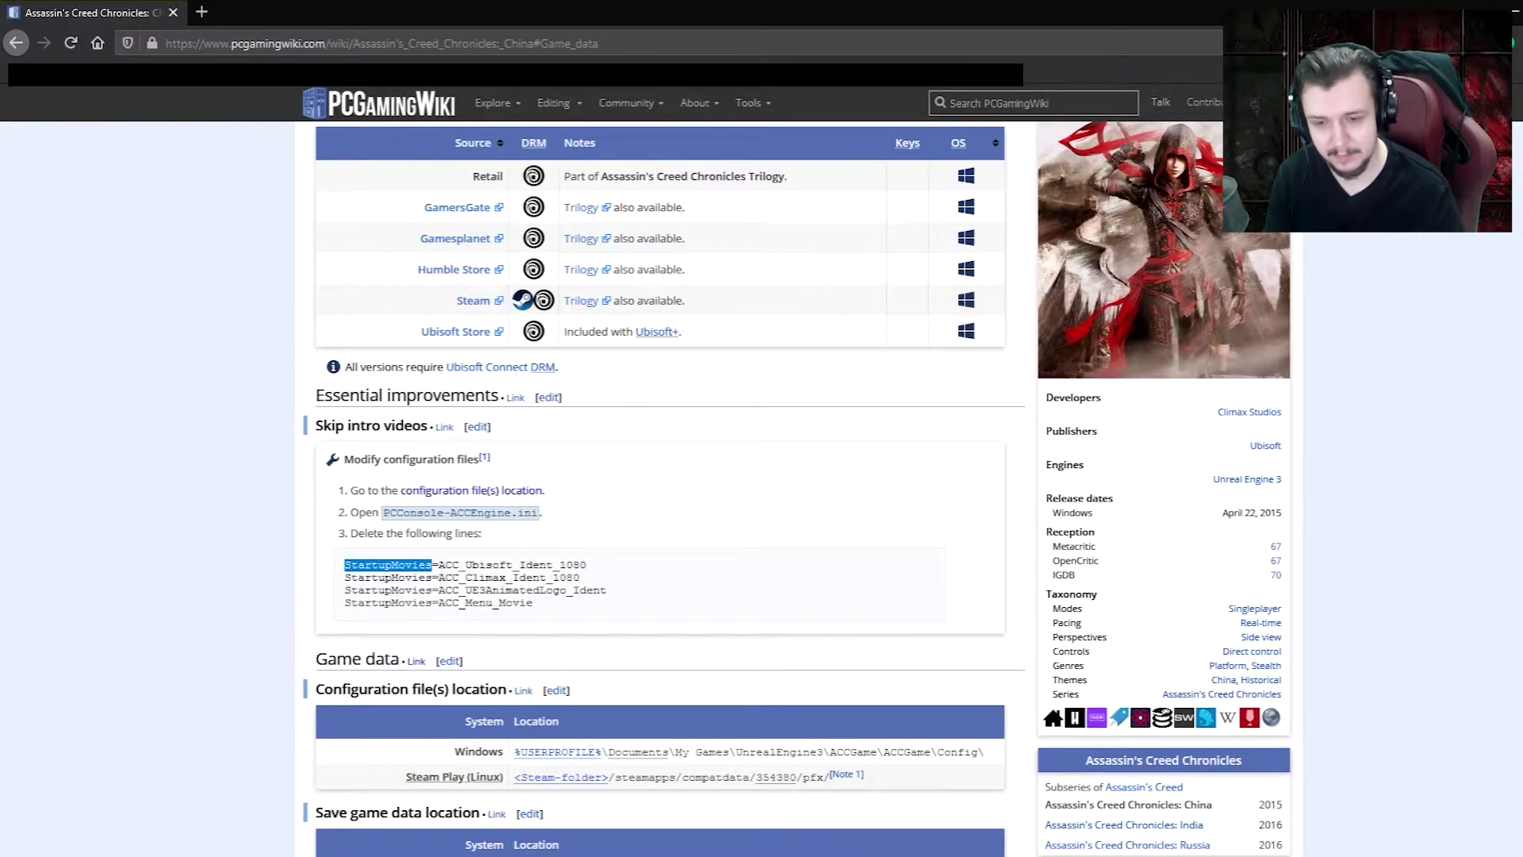
mouse_move(587, 852)
click(579, 793)
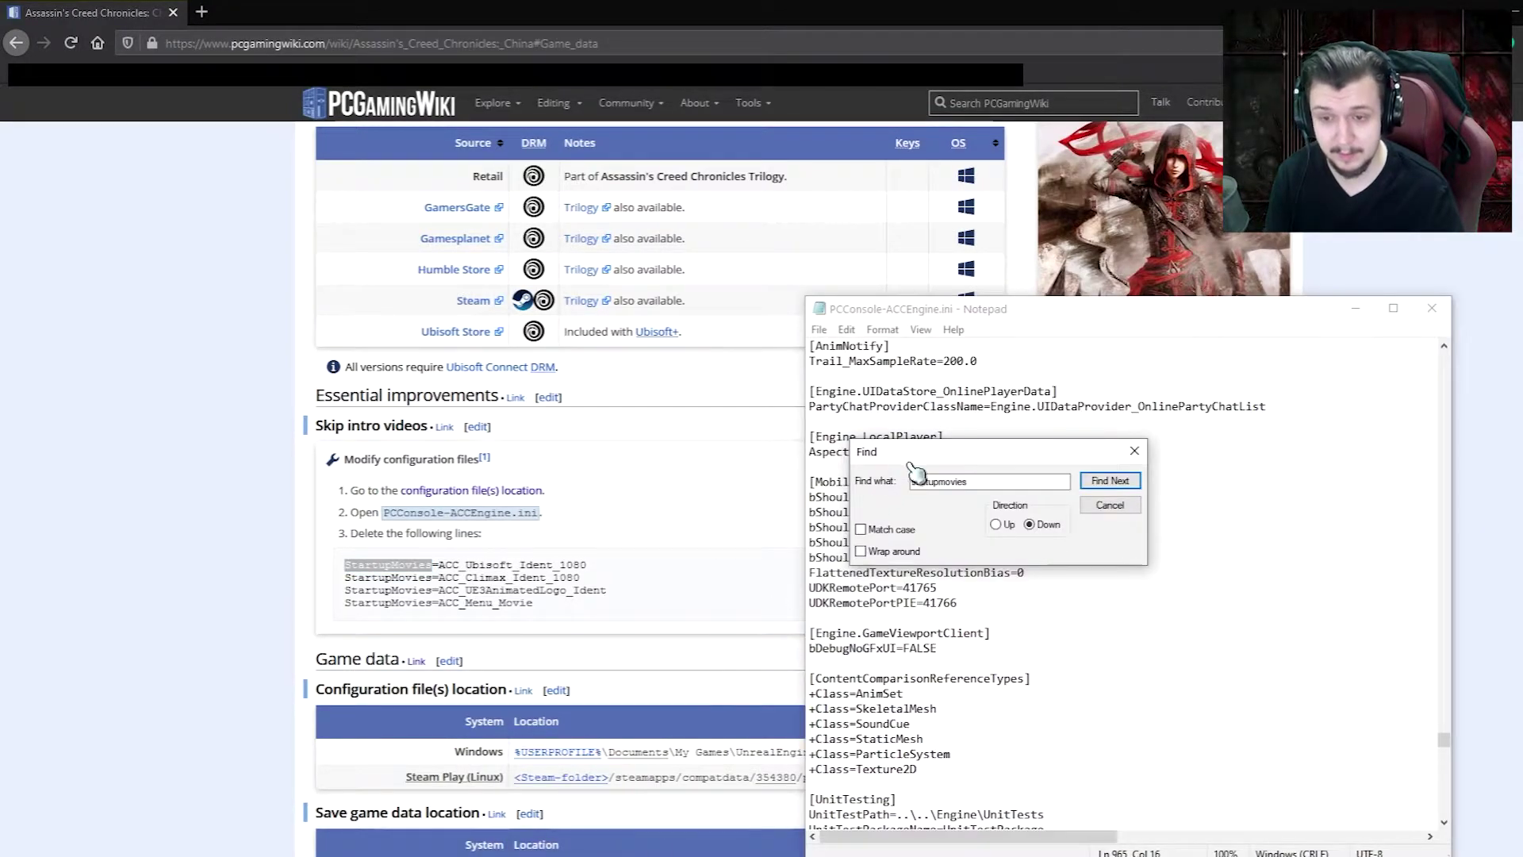
double_click(974, 481)
text(StartupMovies)
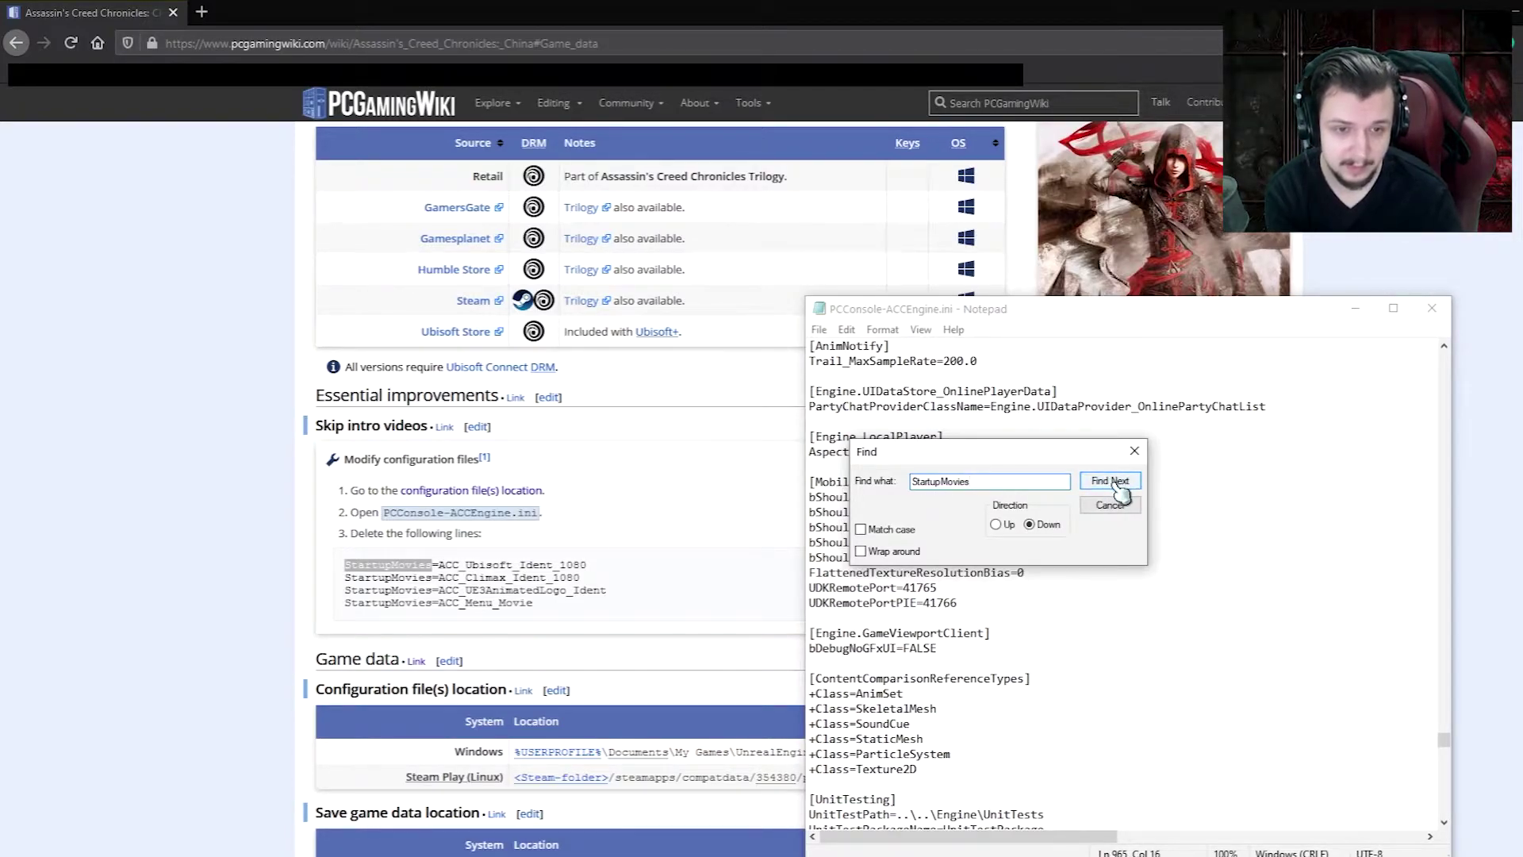
click(1117, 484)
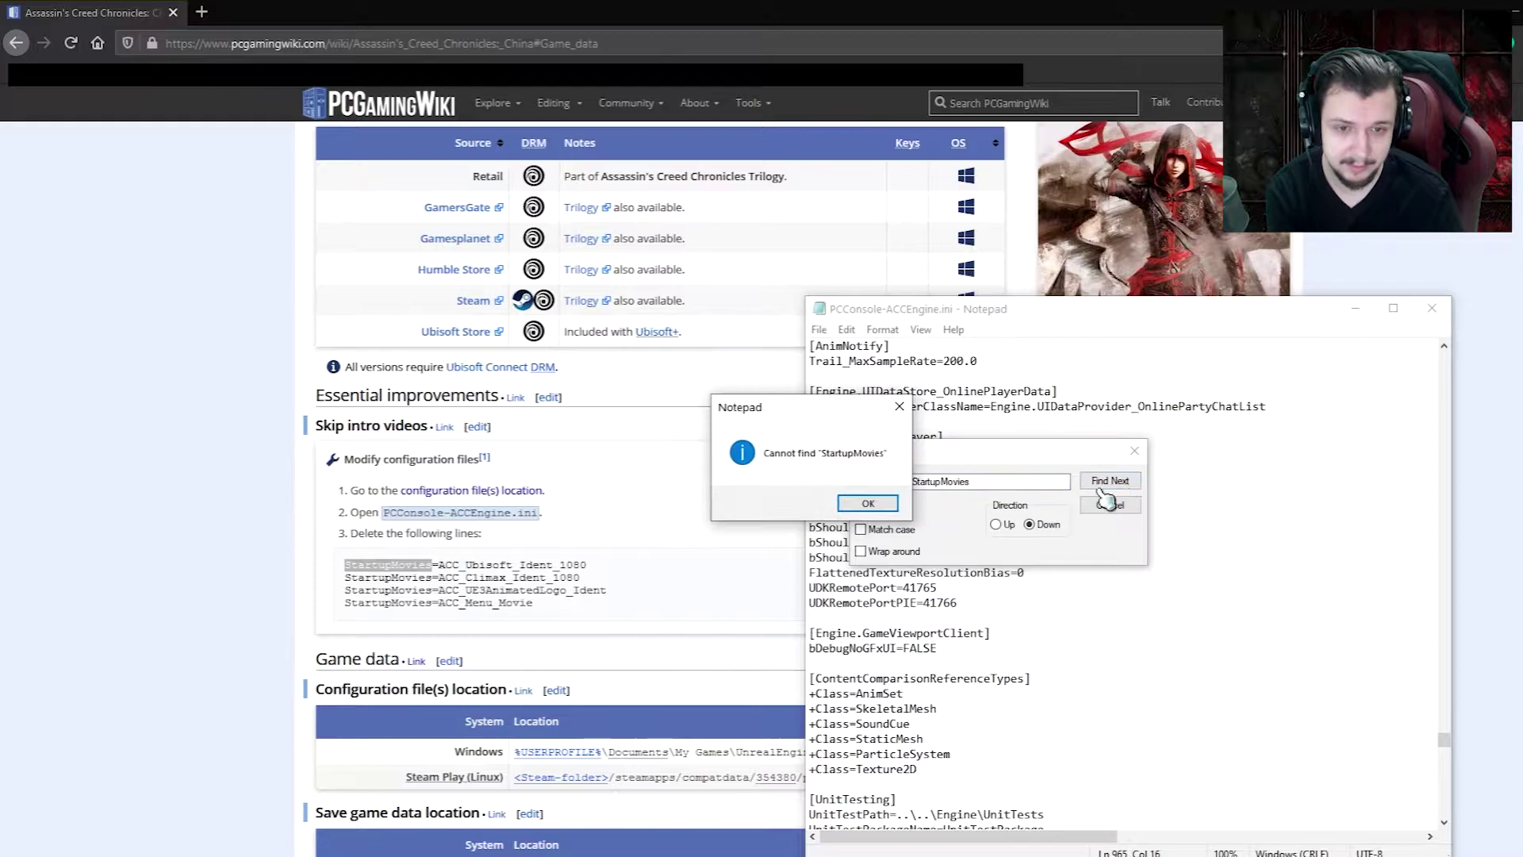
click(868, 504)
Close Find, scroll through the whole ini file, and return to the Ubisoft Connect library
click(1135, 451)
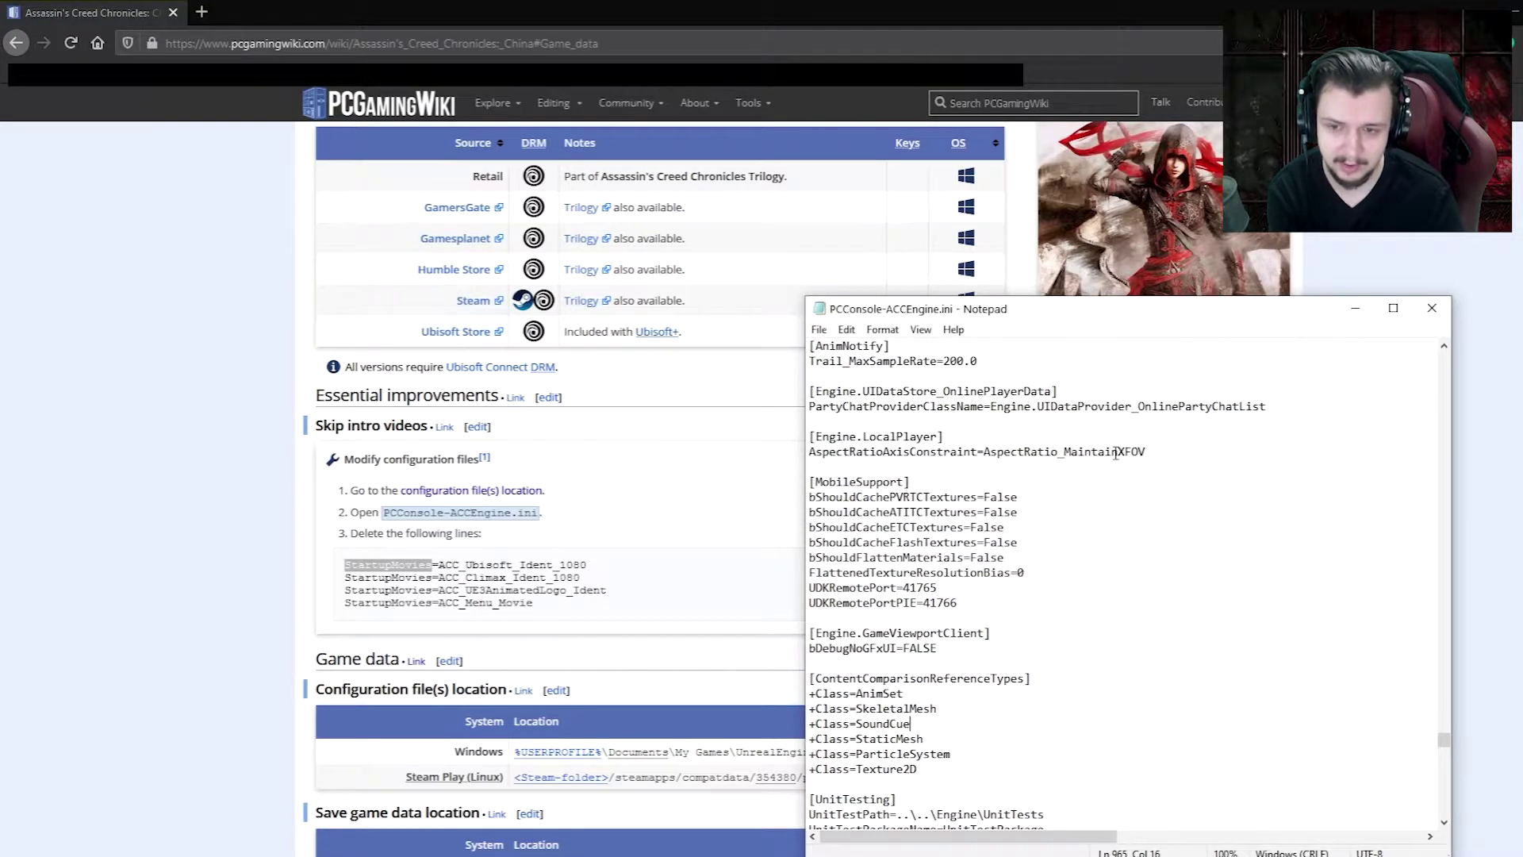
scroll(1175, 596, down, 1)
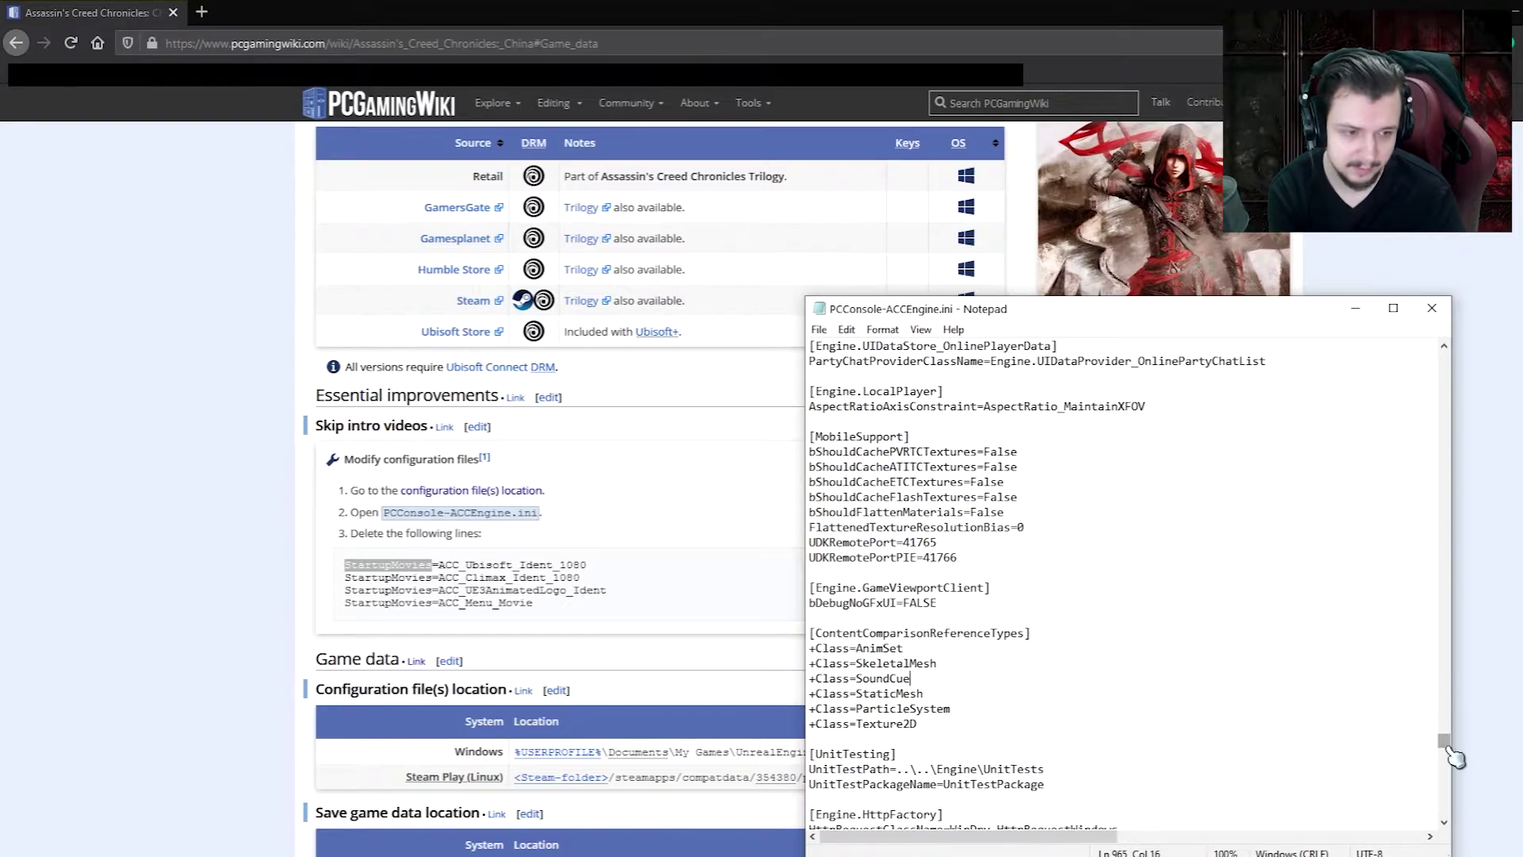
scroll(1442, 741, down, 4)
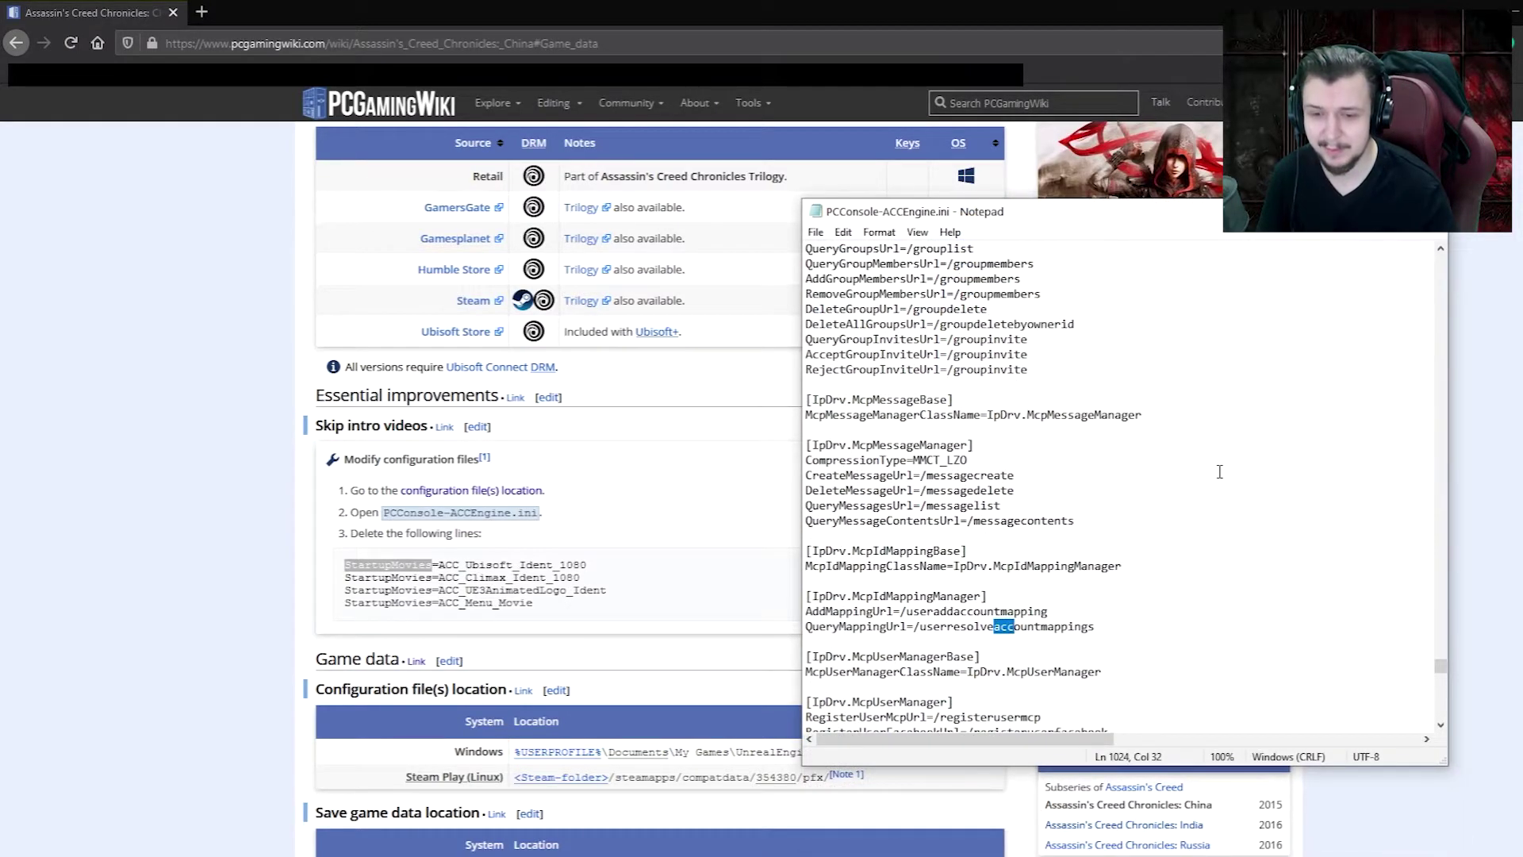
scroll(774, 587, up, 3)
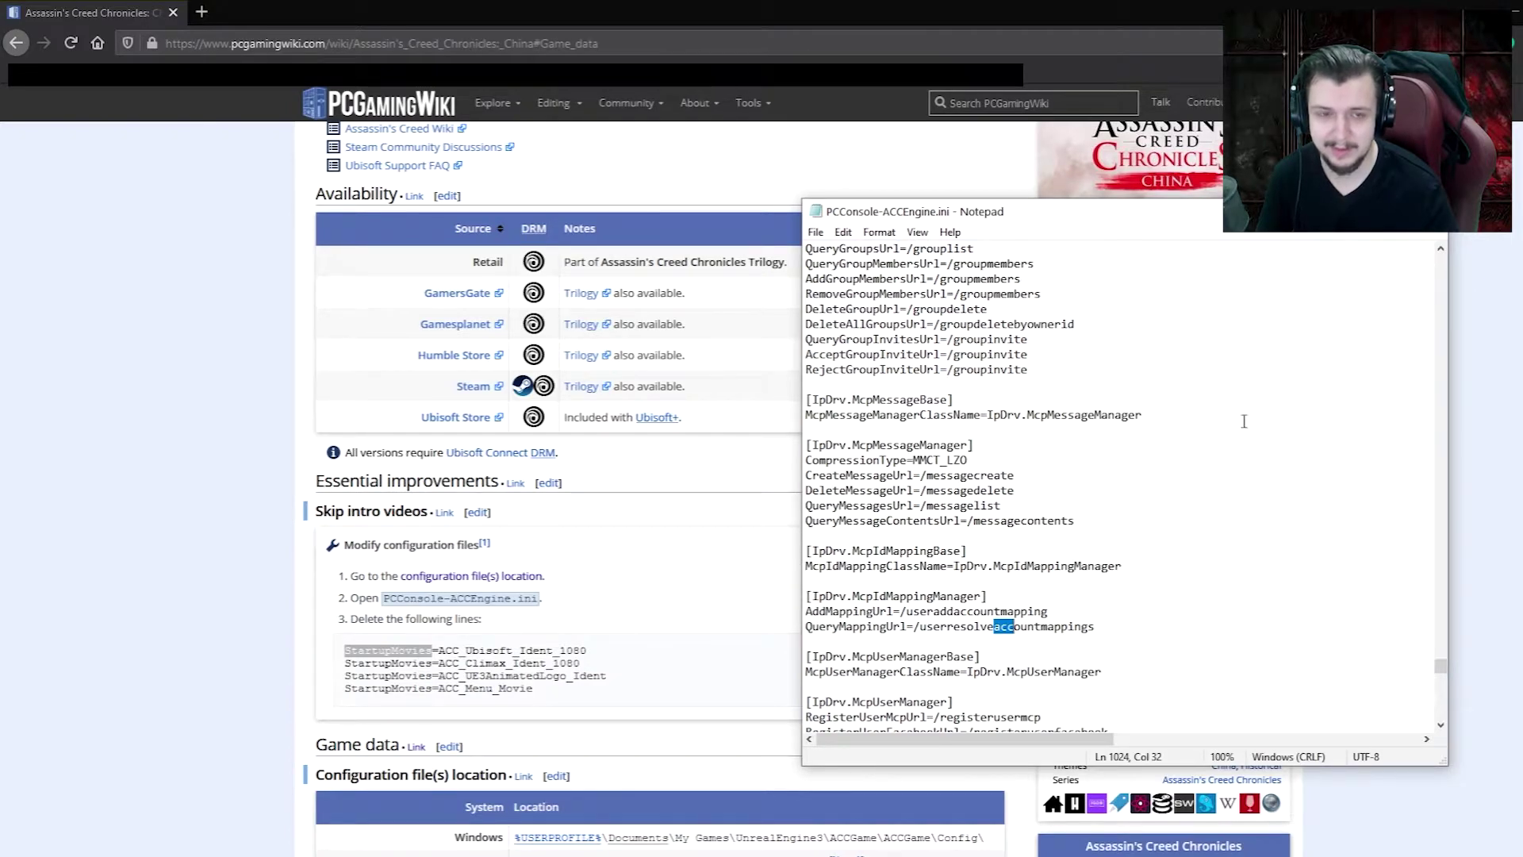
scroll(622, 634, up, 1)
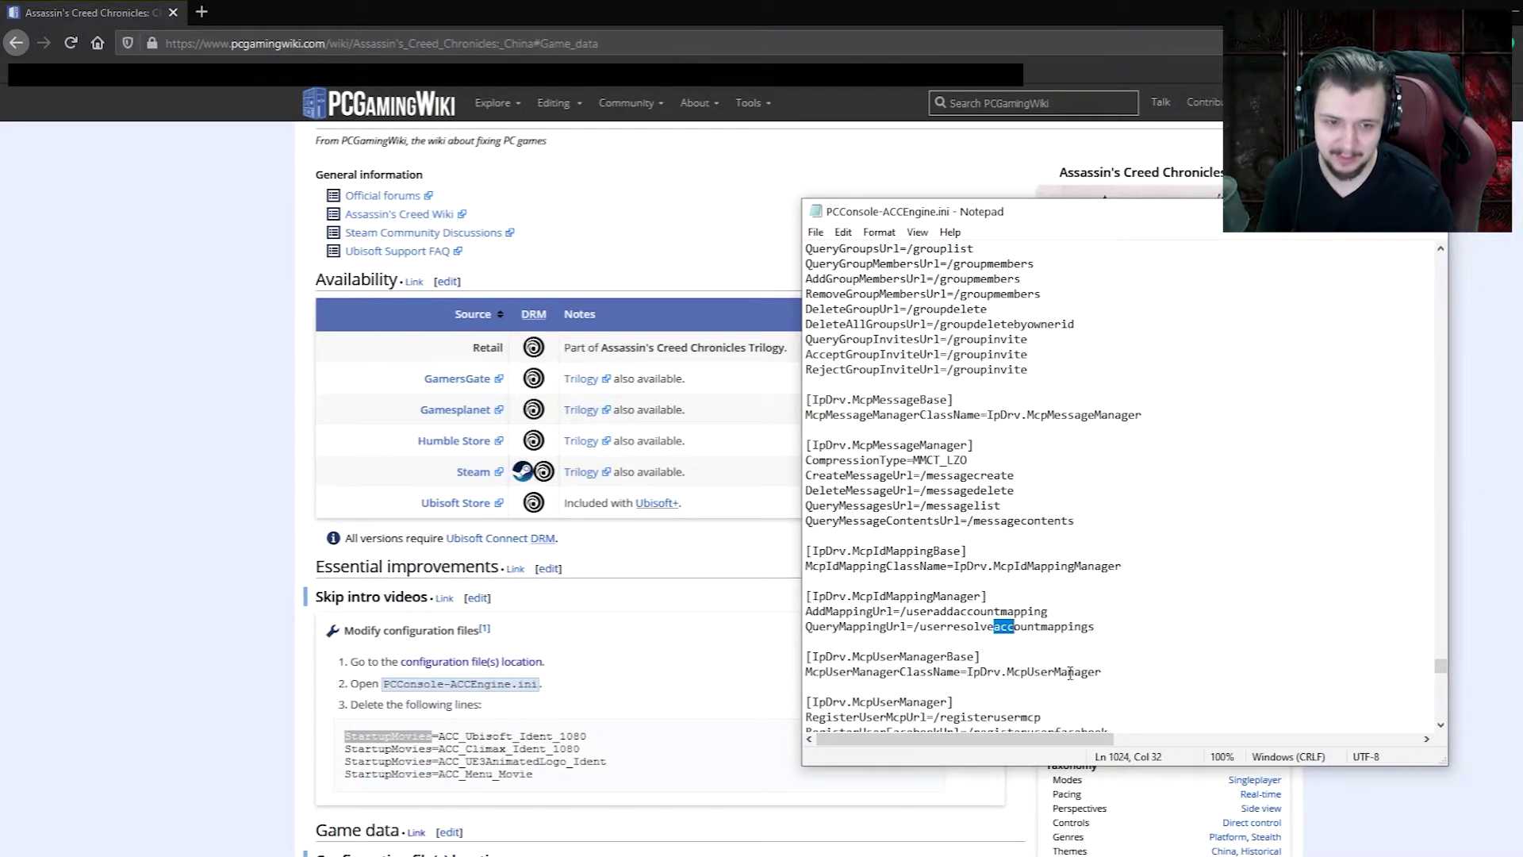
scroll(1186, 612, down, 20)
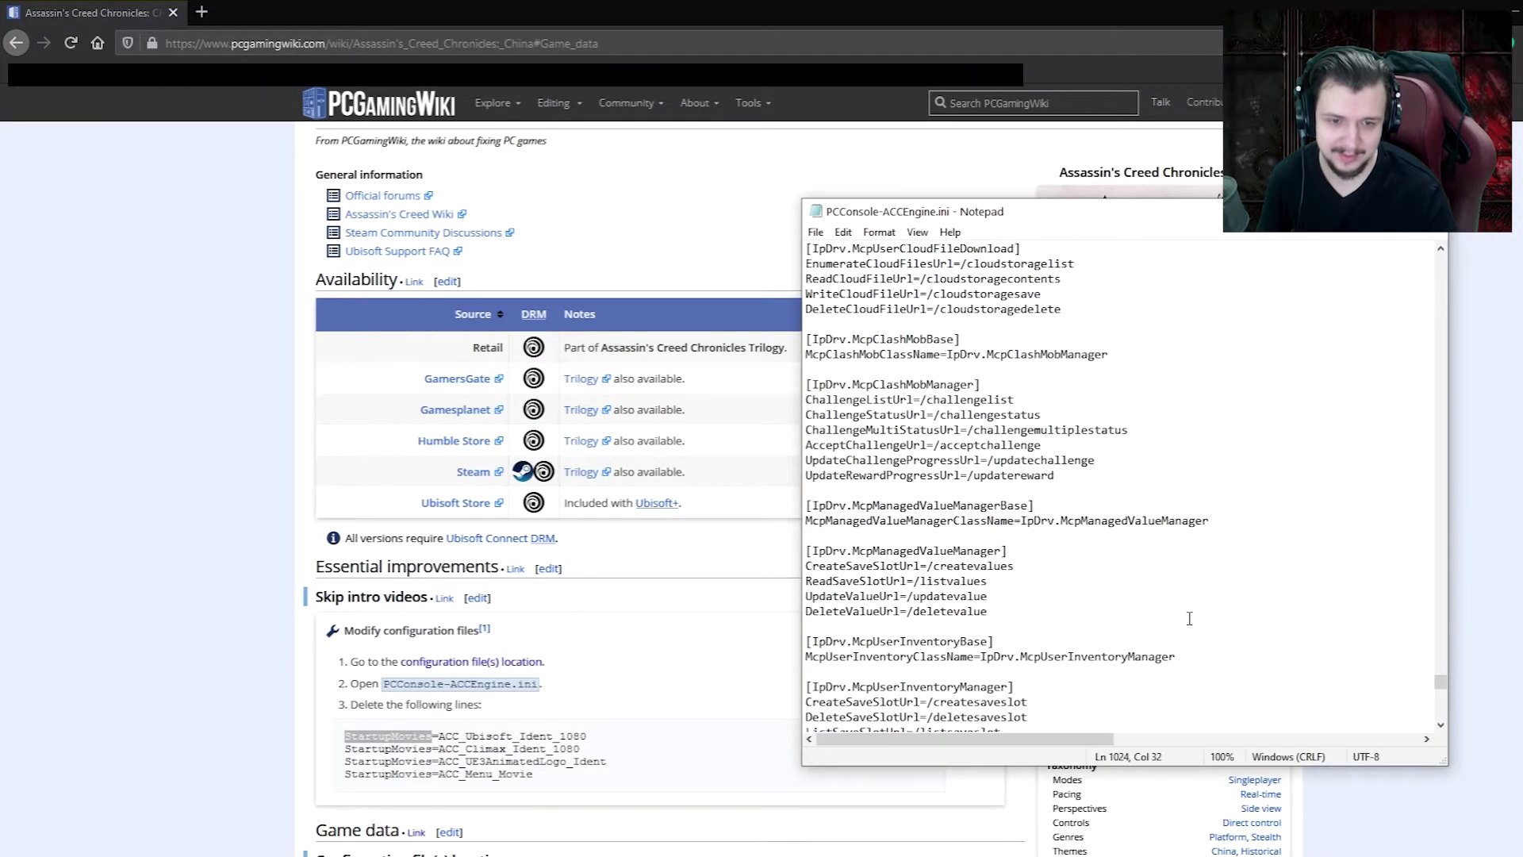
scroll(1192, 617, up, 5)
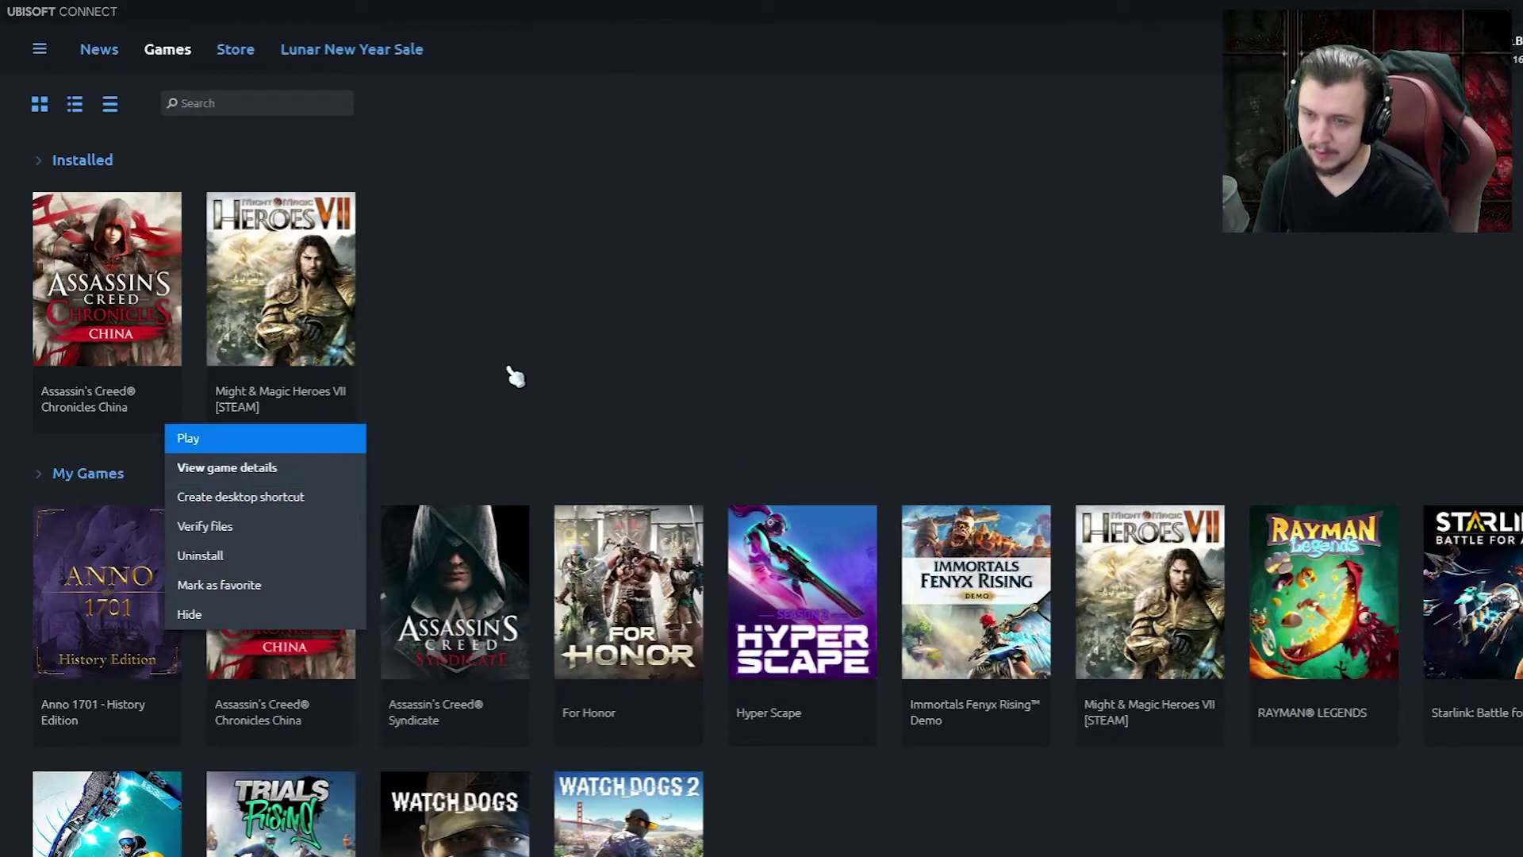
click(530, 373)
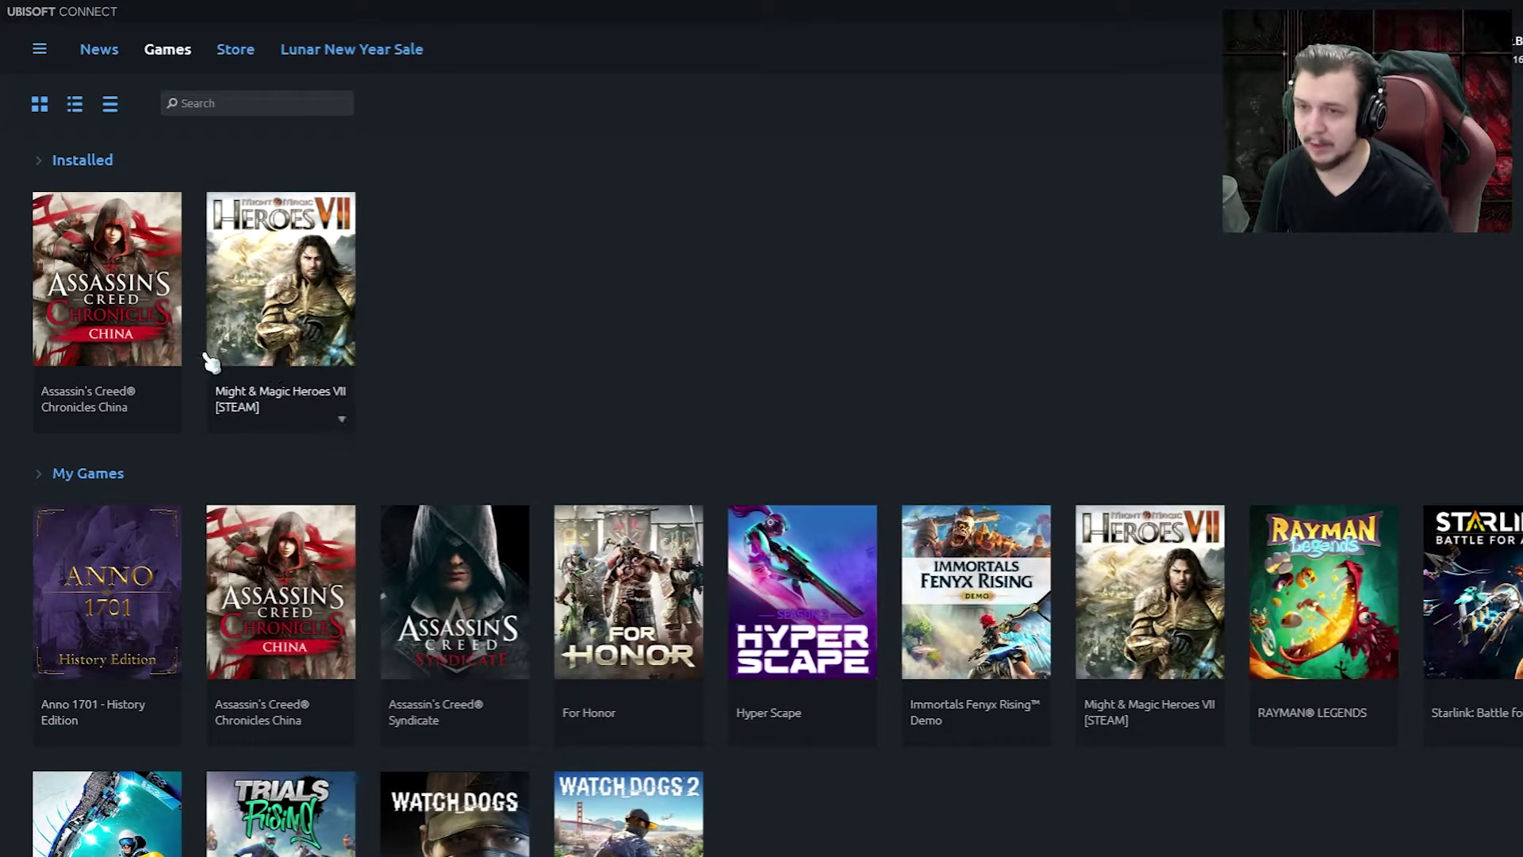
Verify Assassin's Creed Chronicles China's game files and close the all-files-validated result
click(173, 427)
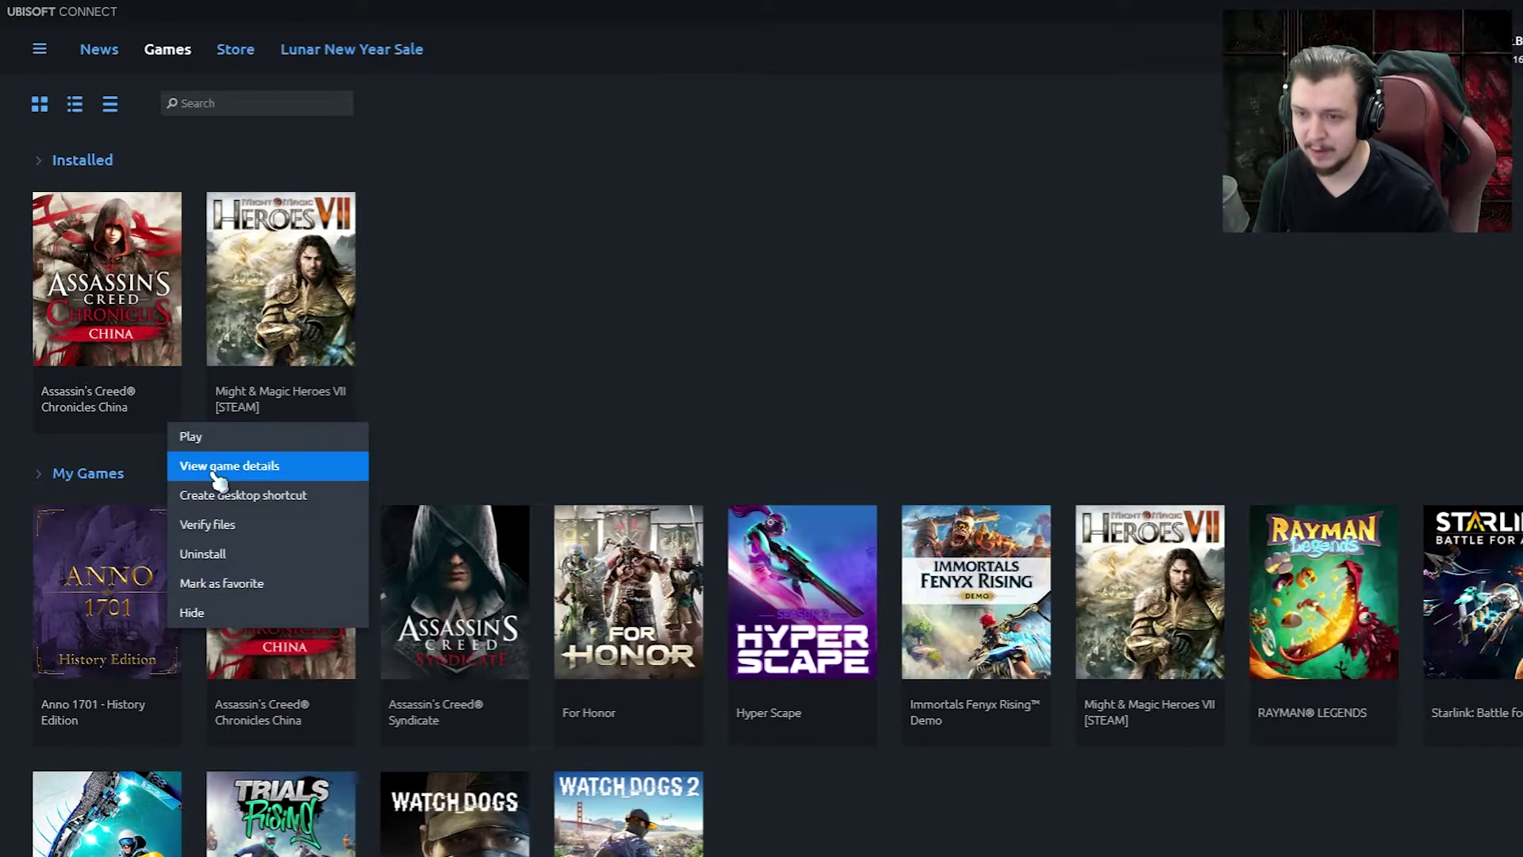
click(254, 527)
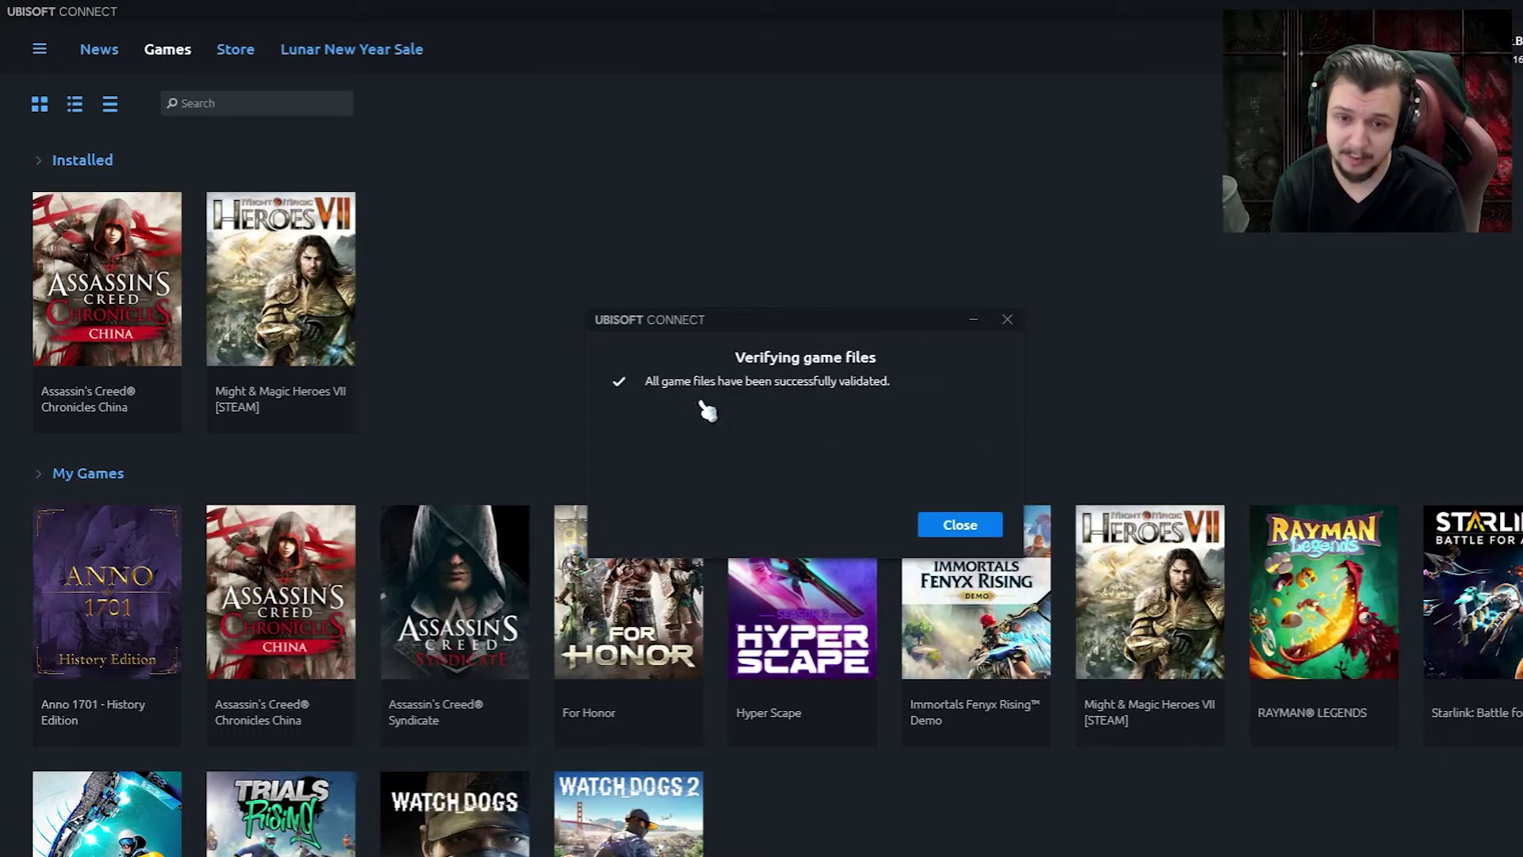
click(950, 538)
click(147, 326)
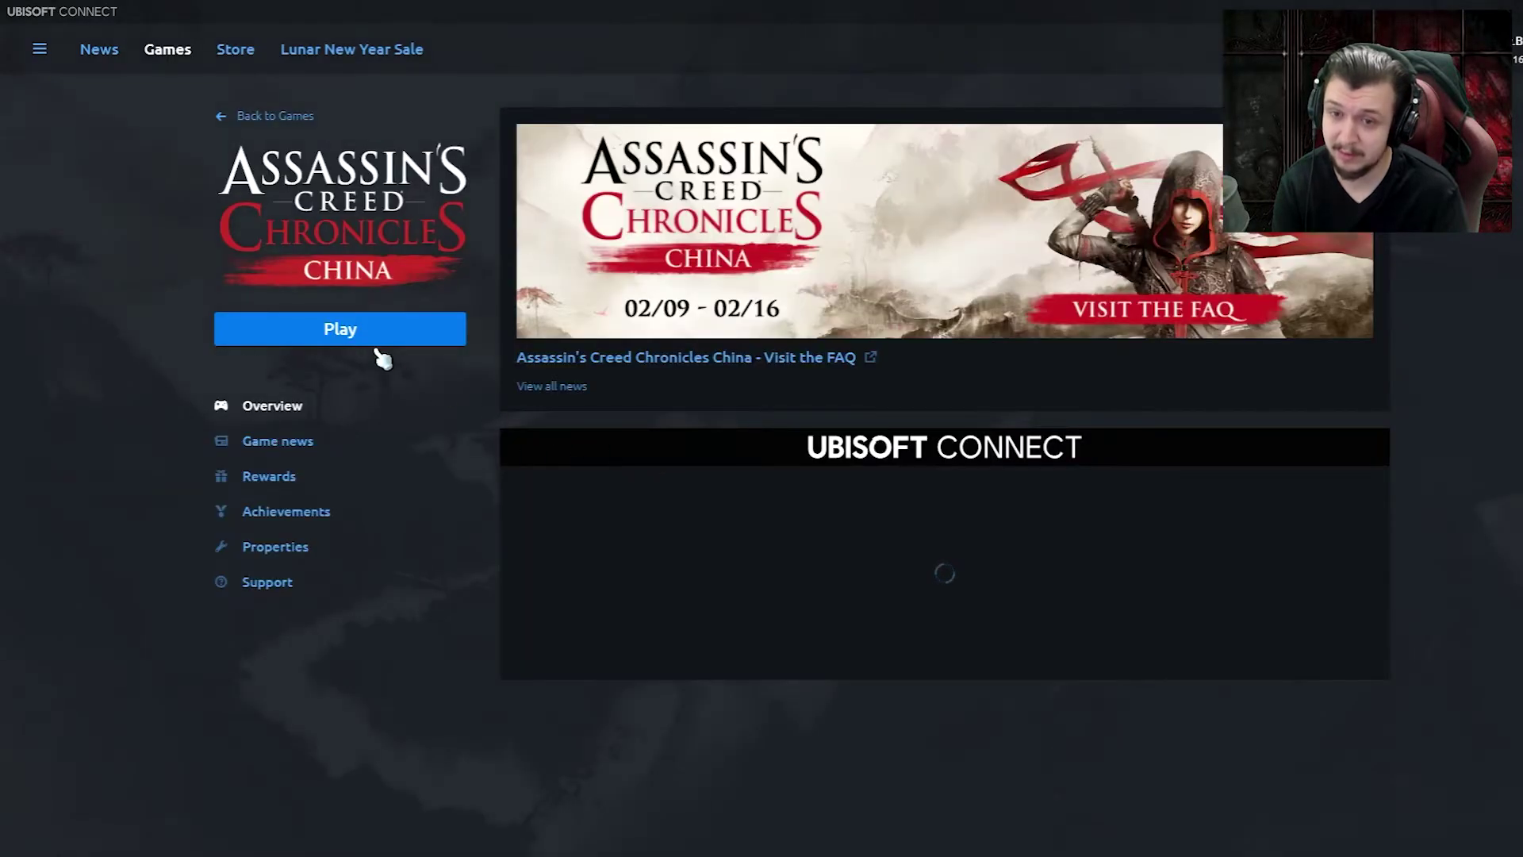
Let the Assassin's Creed Chronicles China page load, then close the Ubisoft Connect window
click(397, 335)
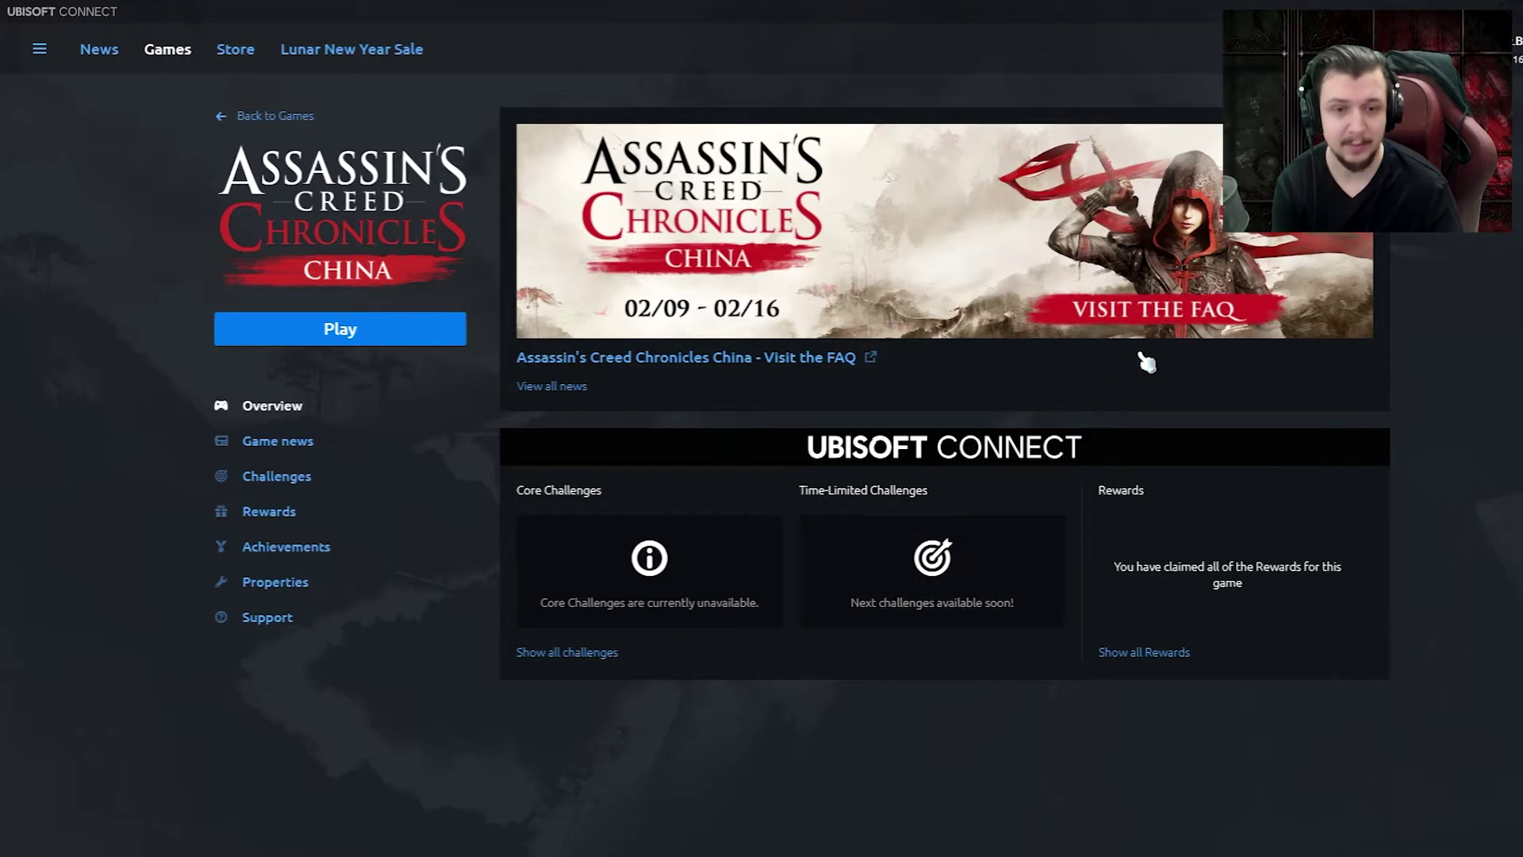
click(1515, 31)
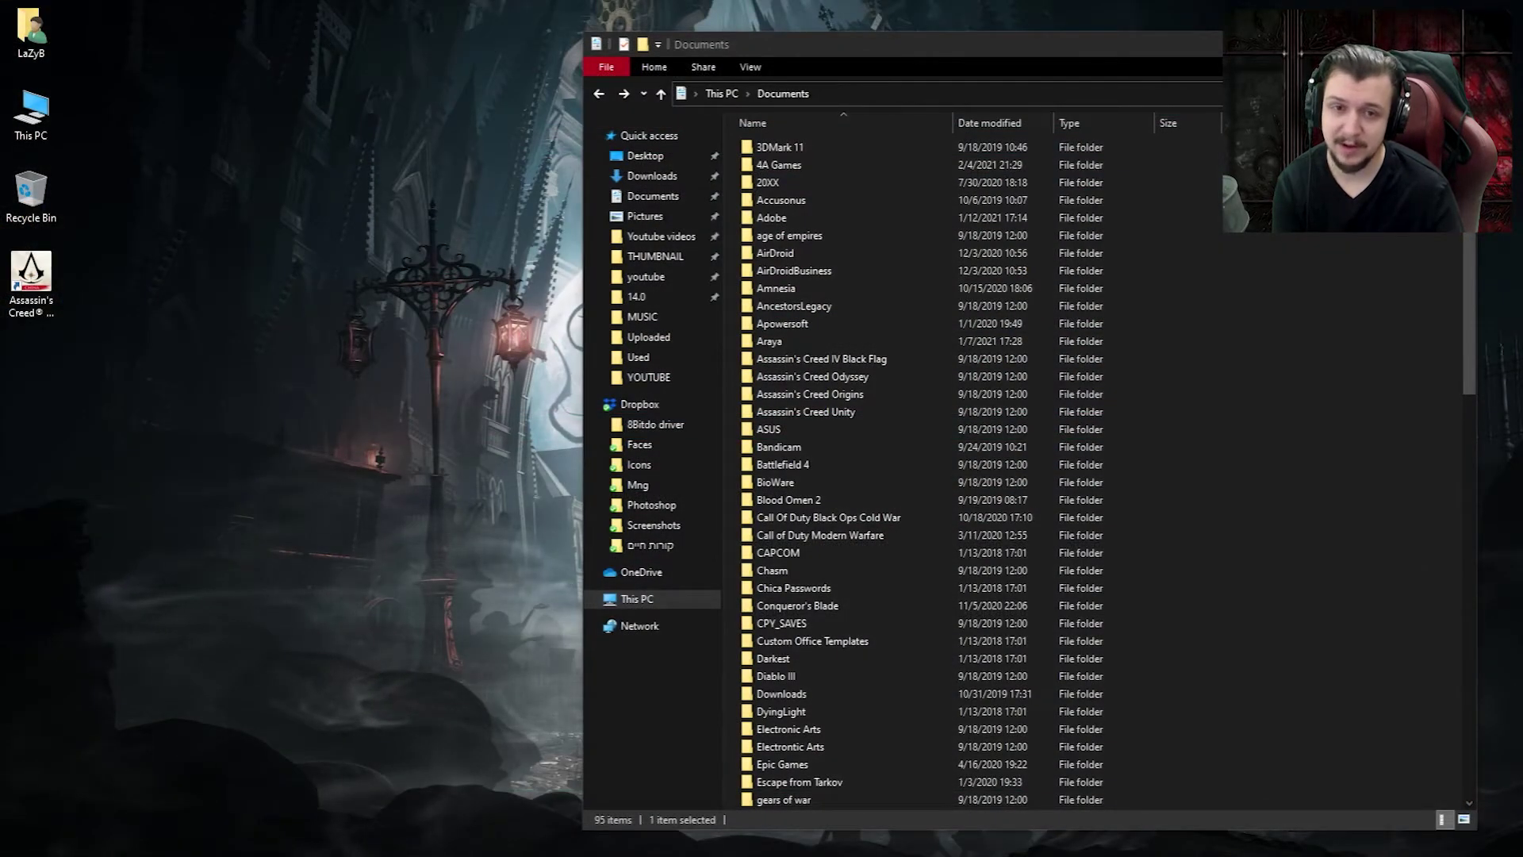
Clear the Documents folder window off screen with Win+D
key(super+d)
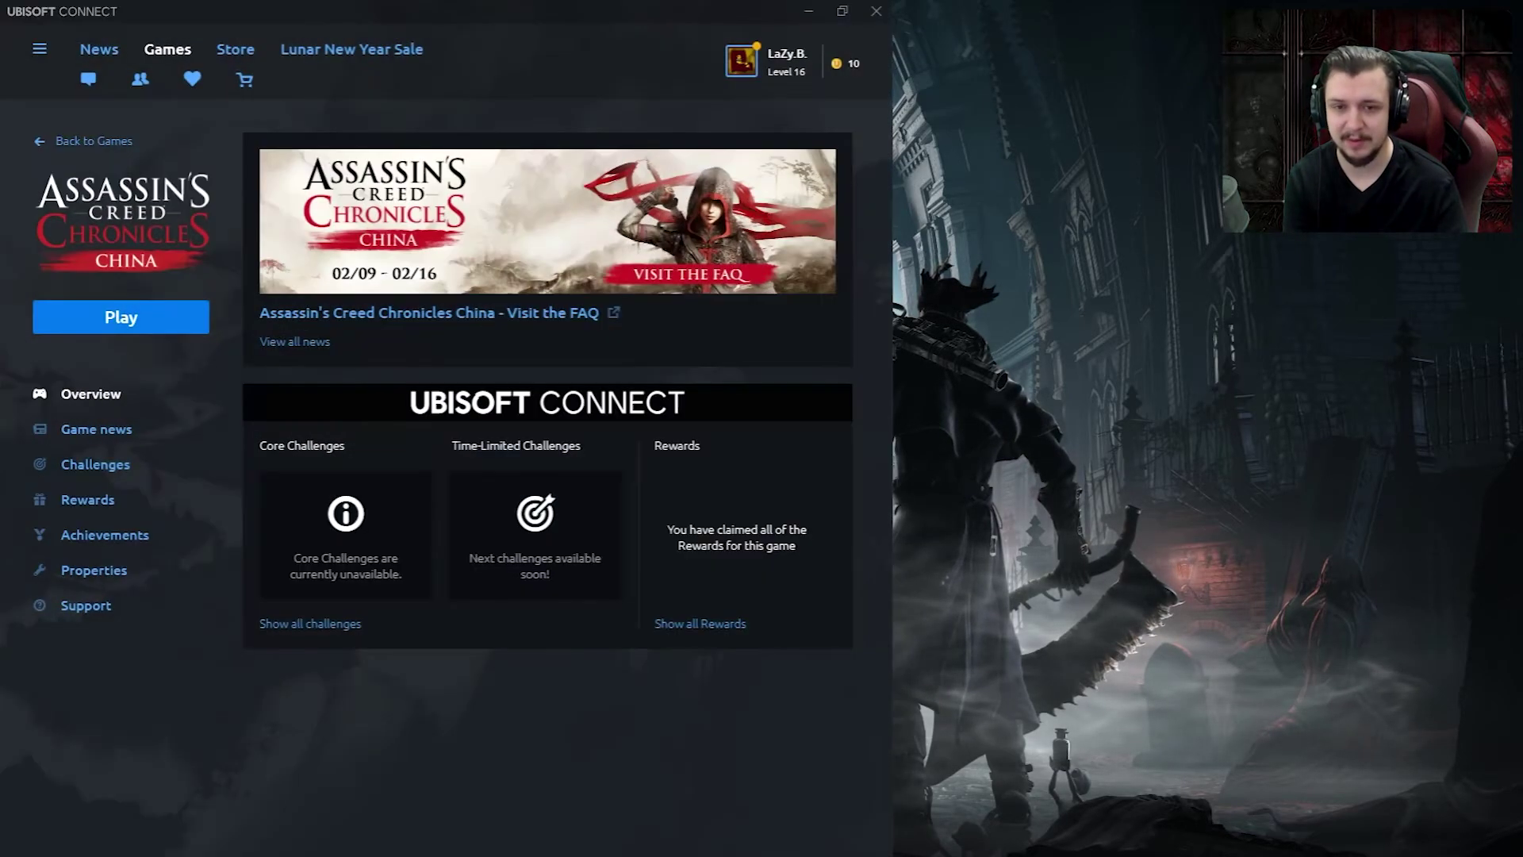
Try launching Assassin's Creed Chronicles China, then close the N4G crash-fix article in Firefox
click(203, 318)
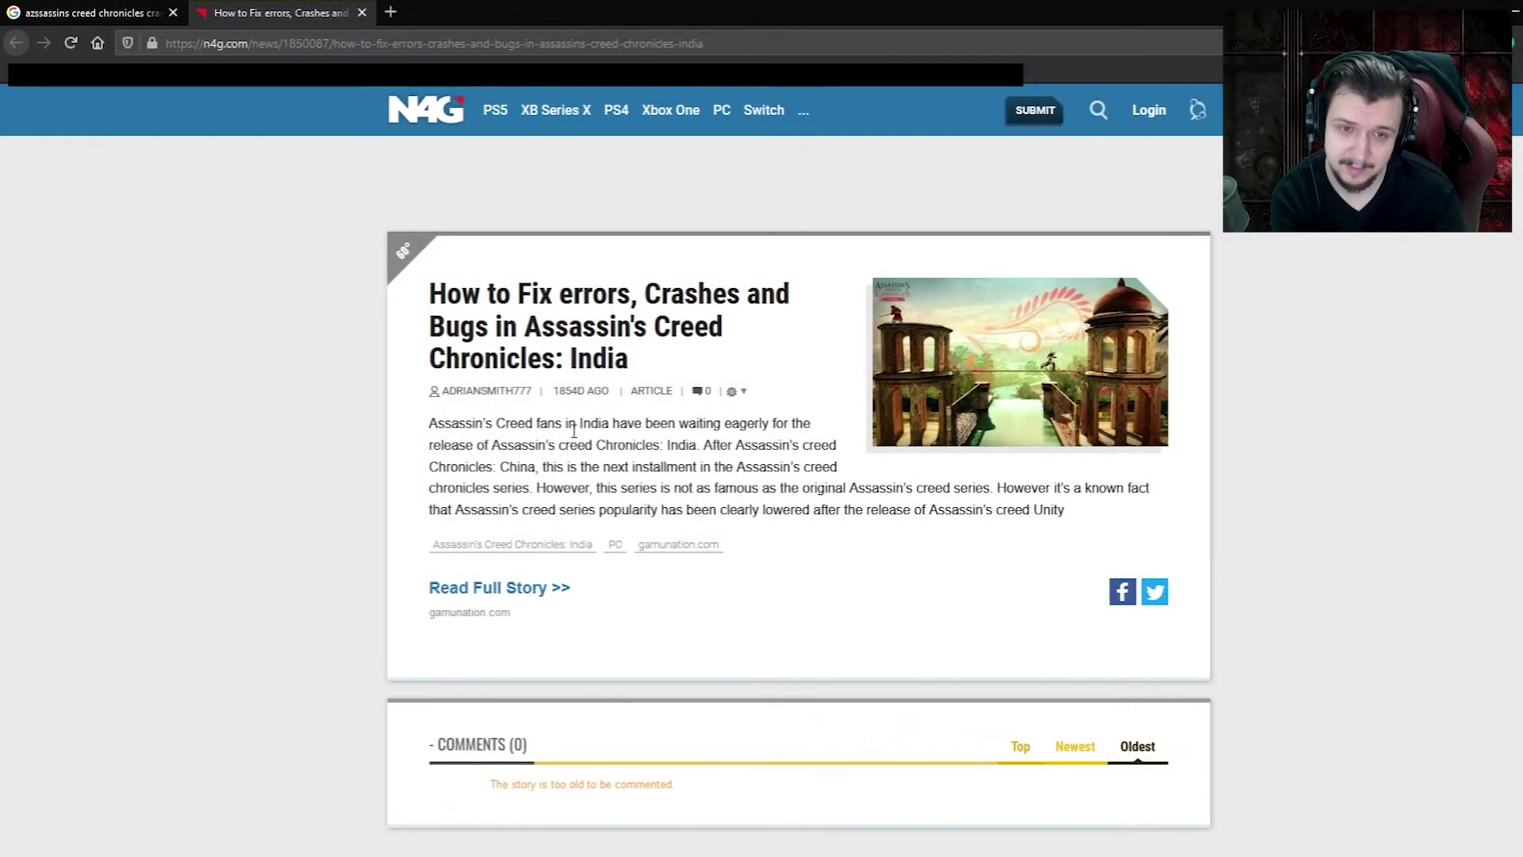
scroll(677, 555, down, 5)
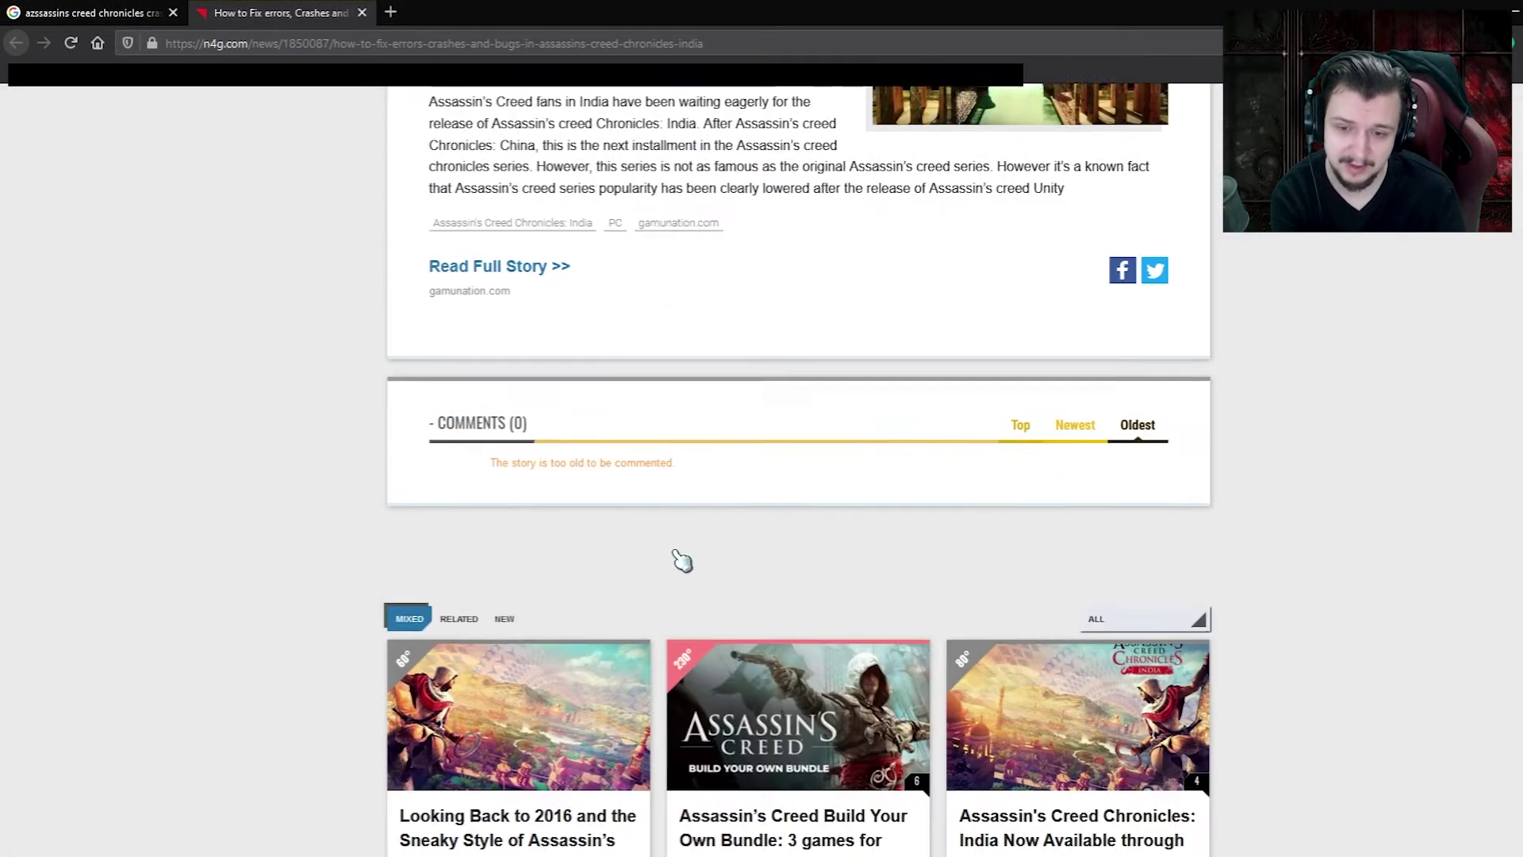
click(362, 12)
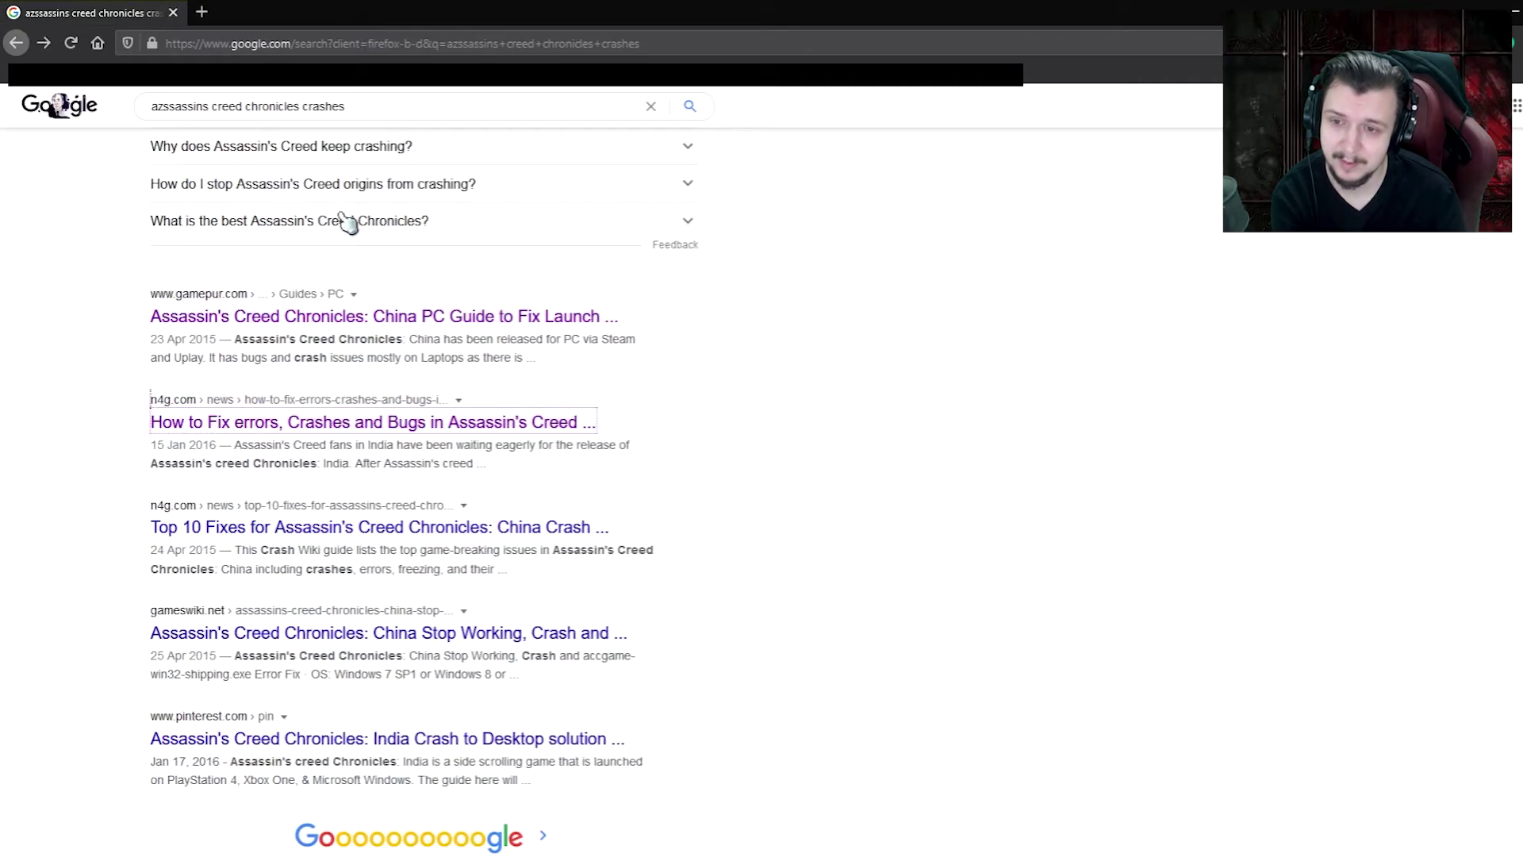
scroll(813, 520, up, 10)
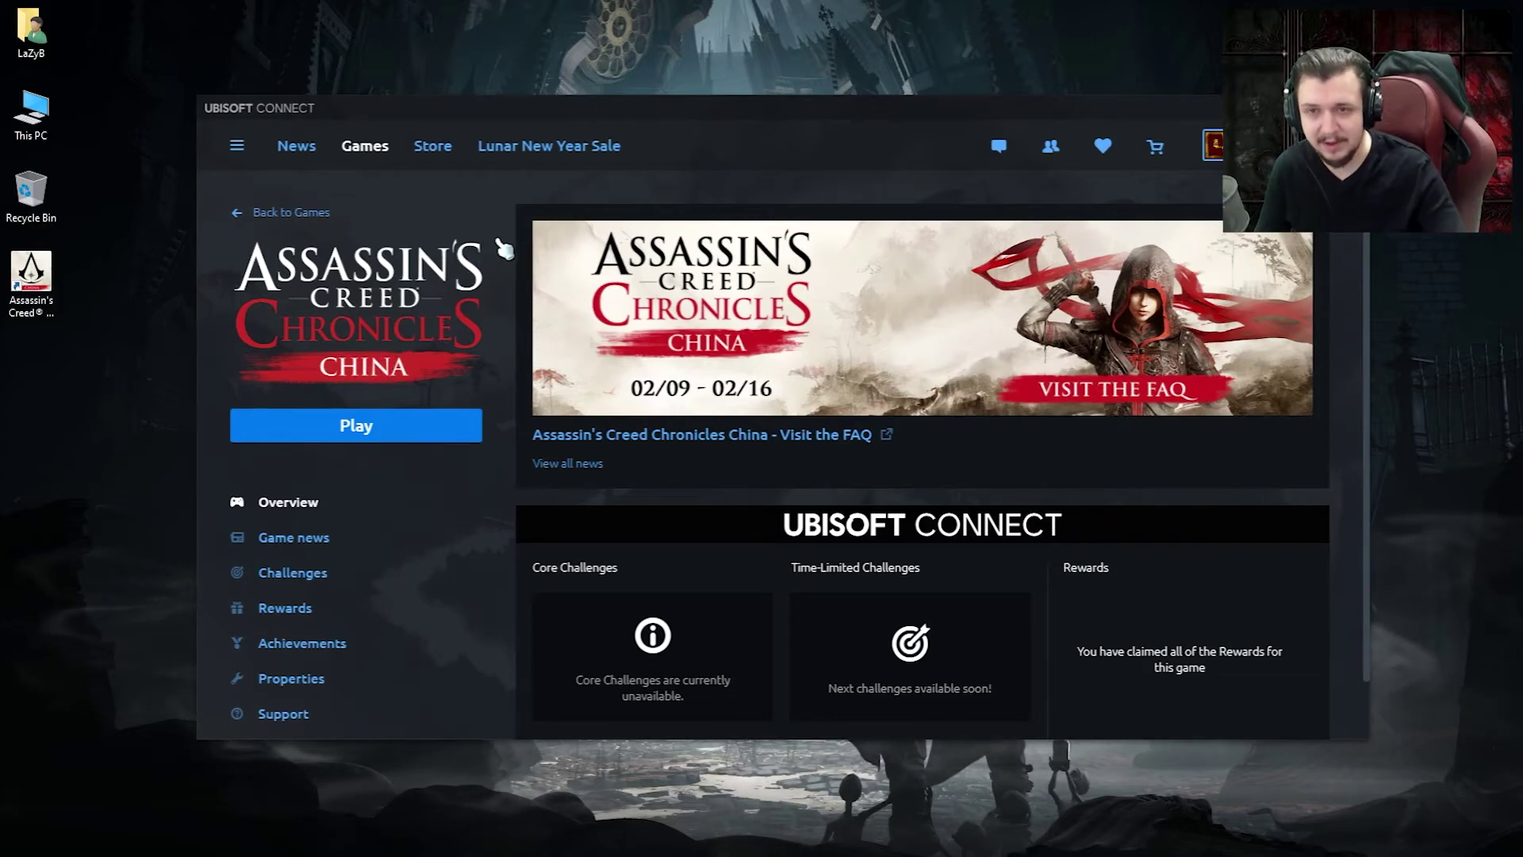
Return to the Games library and browse the installed Assassin's Creed Chronicles China and Might & Magic Heroes VII
click(388, 154)
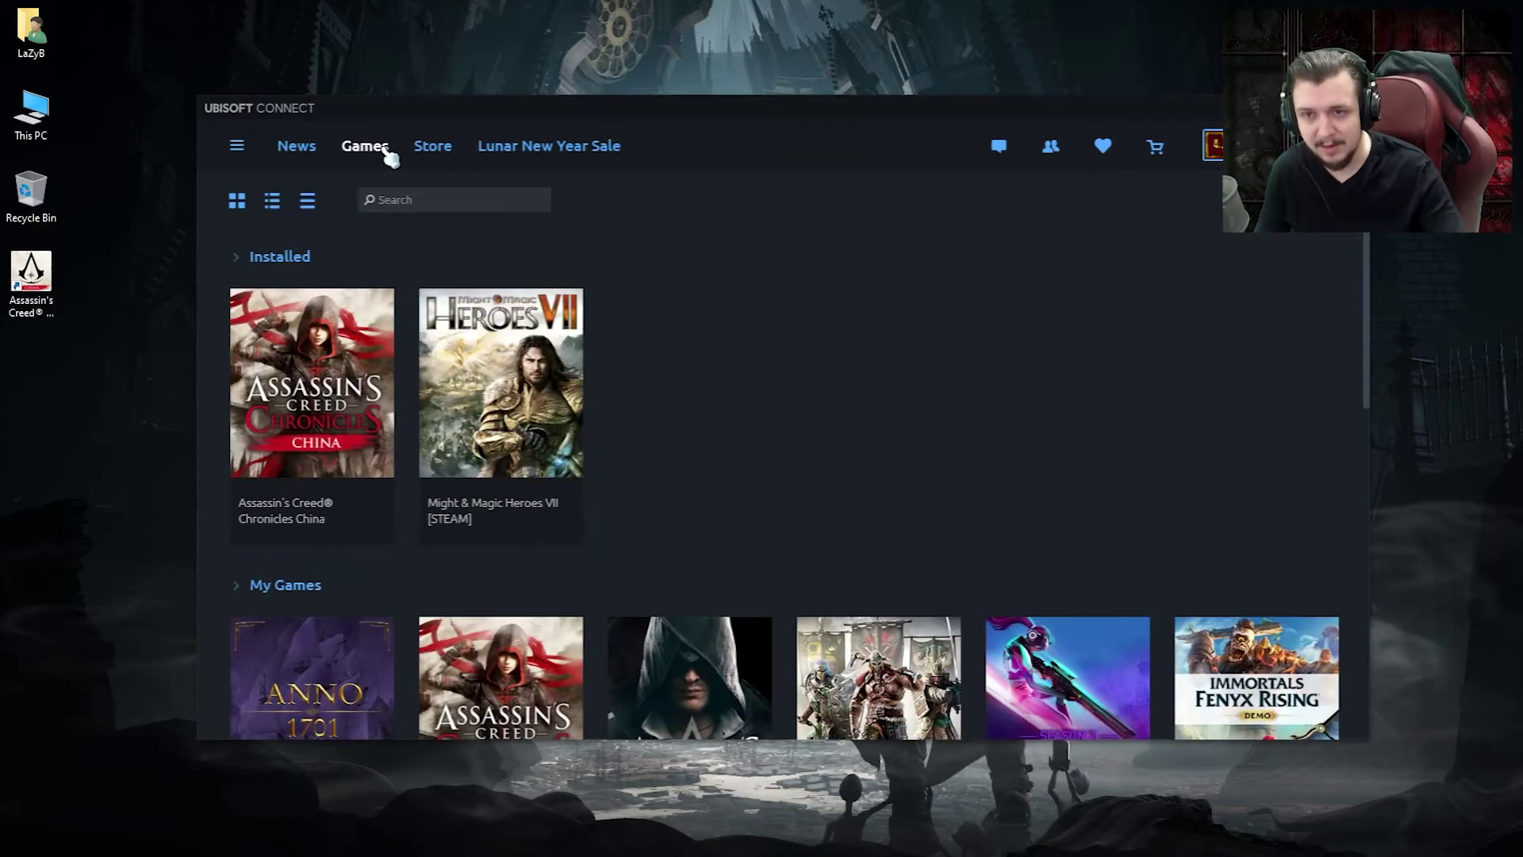
scroll(743, 346, down, 2)
scroll(744, 347, down, 1)
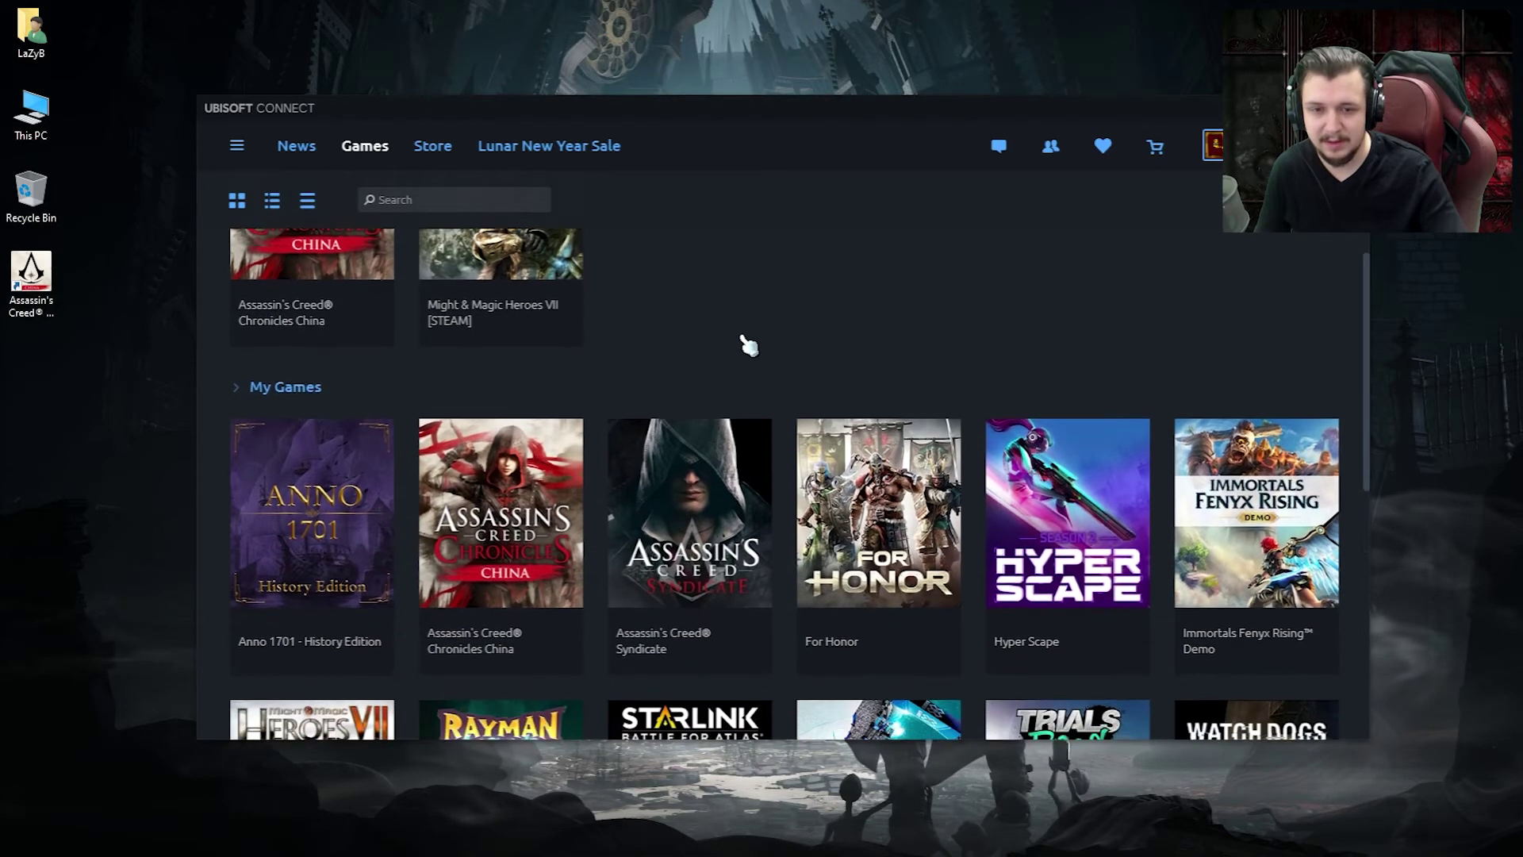
scroll(750, 343, down, 1)
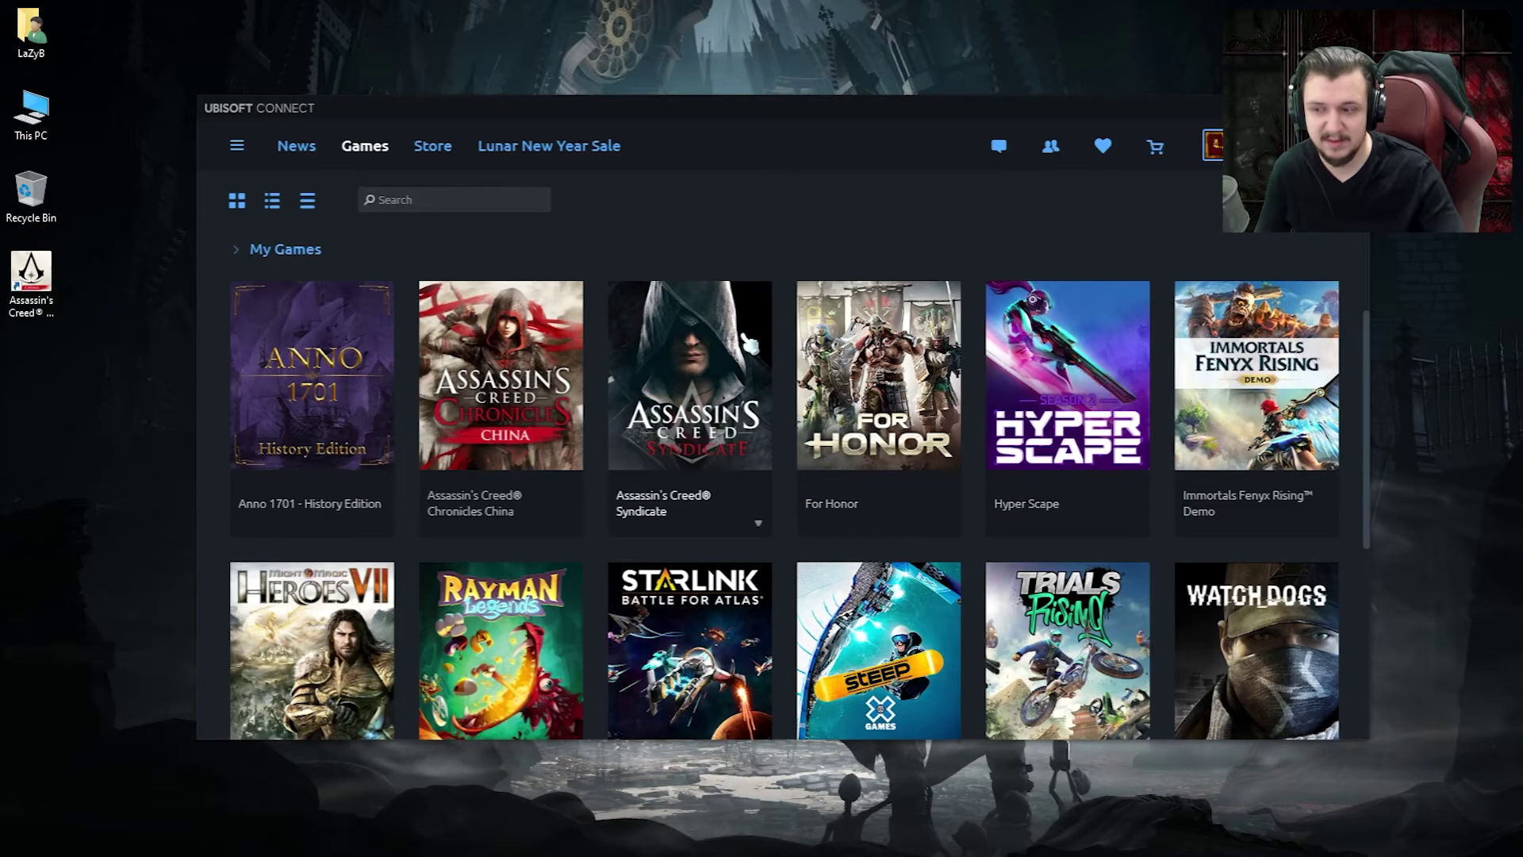
scroll(750, 342, down, 3)
scroll(680, 501, up, 4)
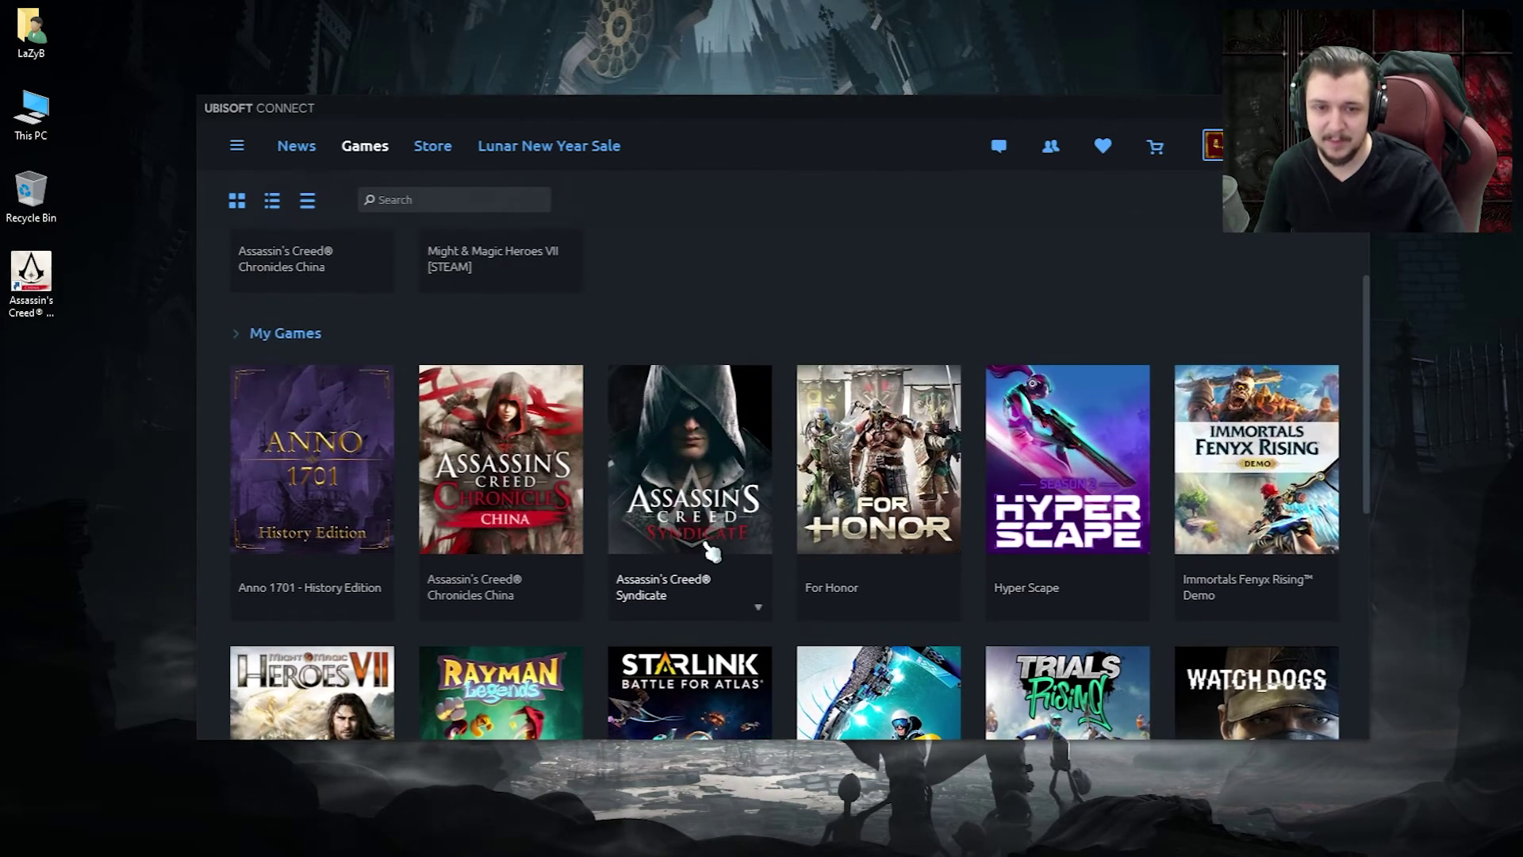
scroll(684, 547, down, 4)
scroll(765, 456, up, 4)
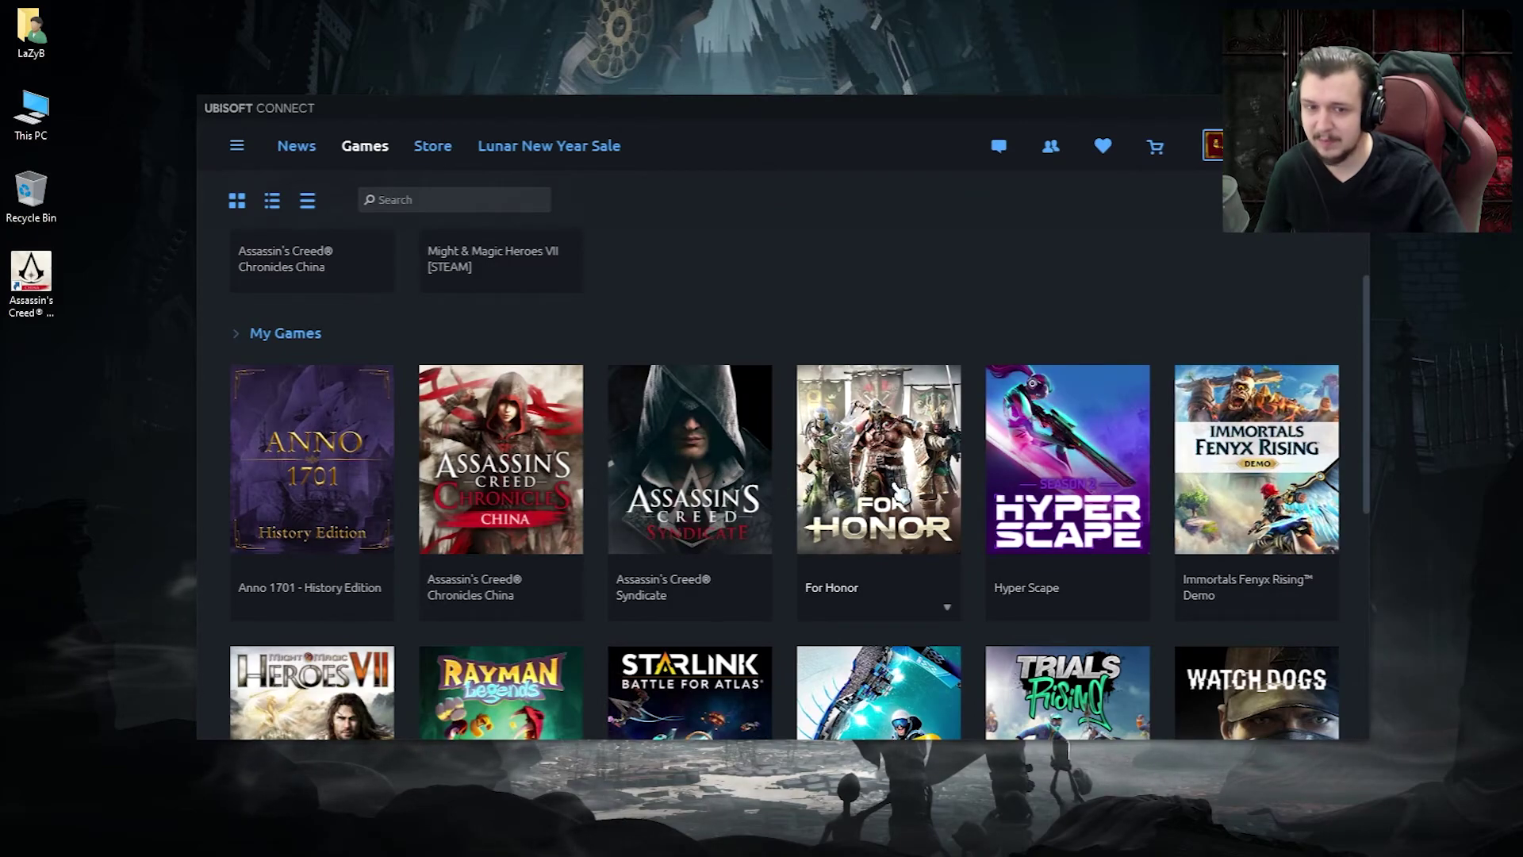
scroll(793, 468, down, 4)
scroll(907, 496, up, 2)
scroll(907, 496, up, 5)
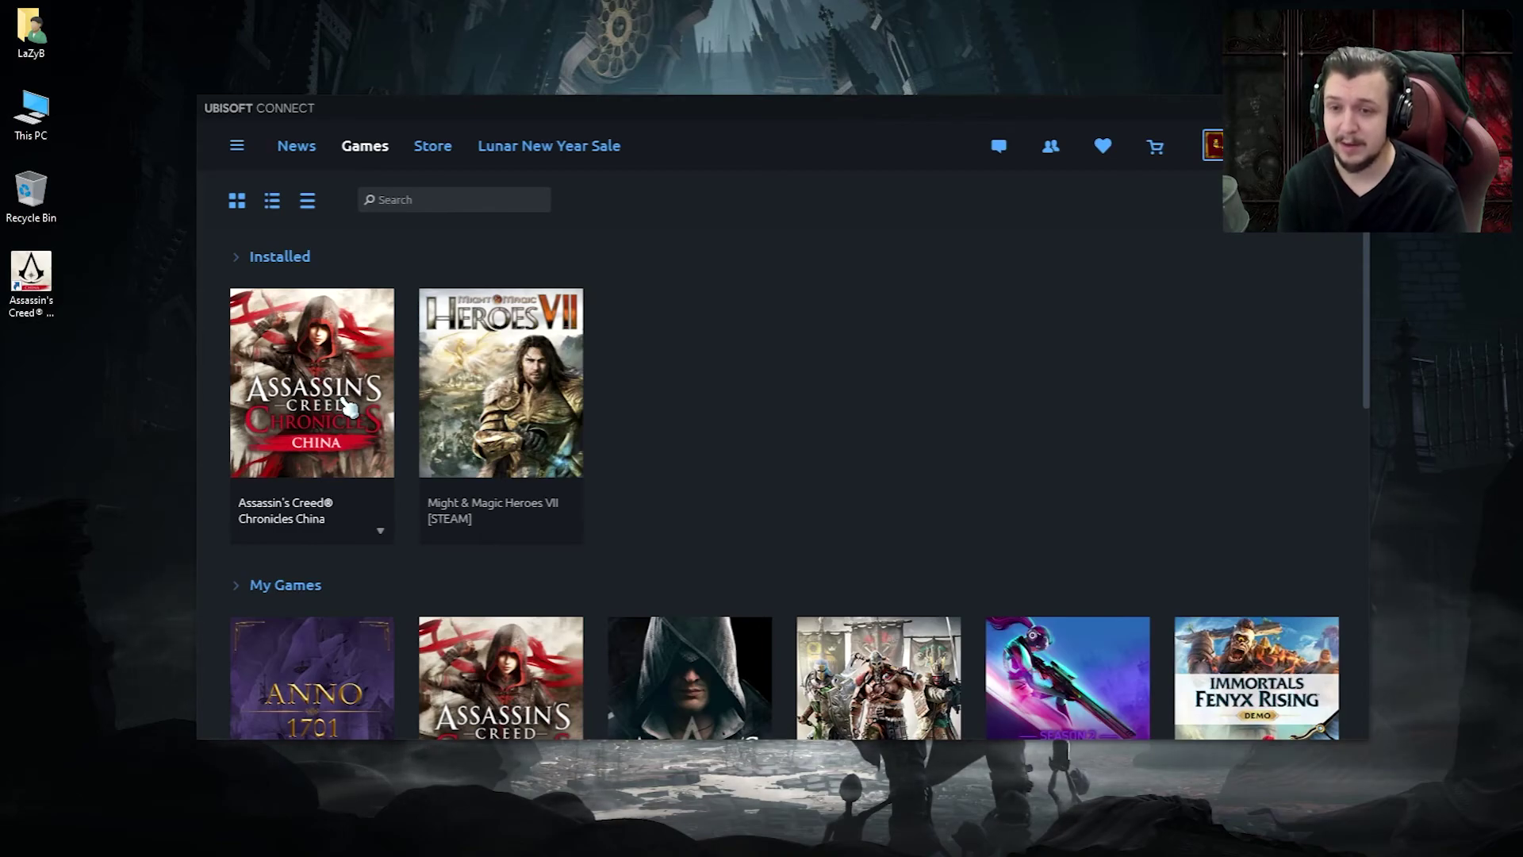
scroll(895, 369, down, 2)
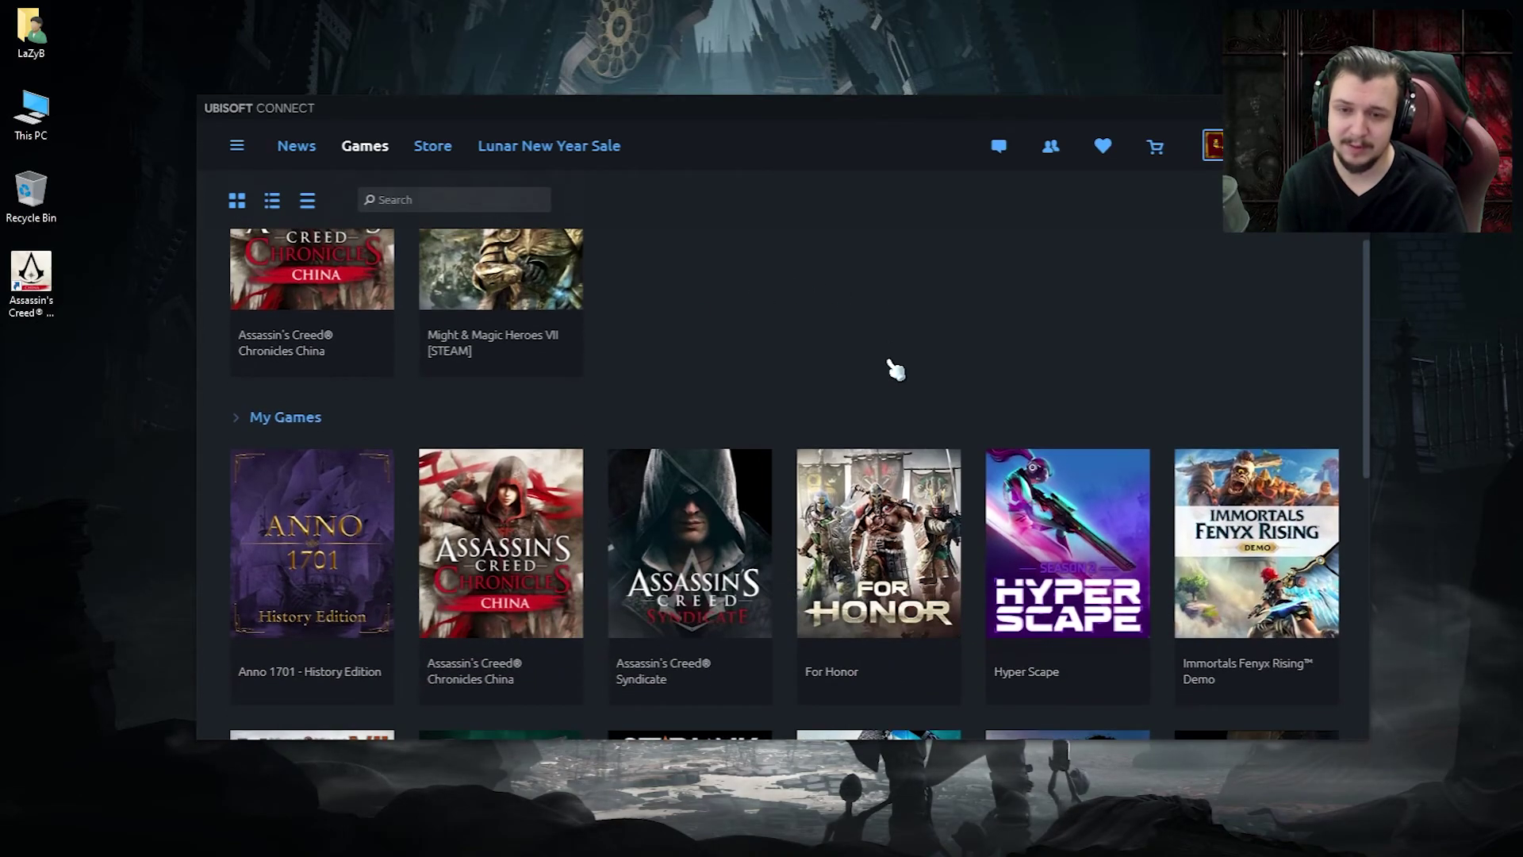
scroll(895, 369, up, 2)
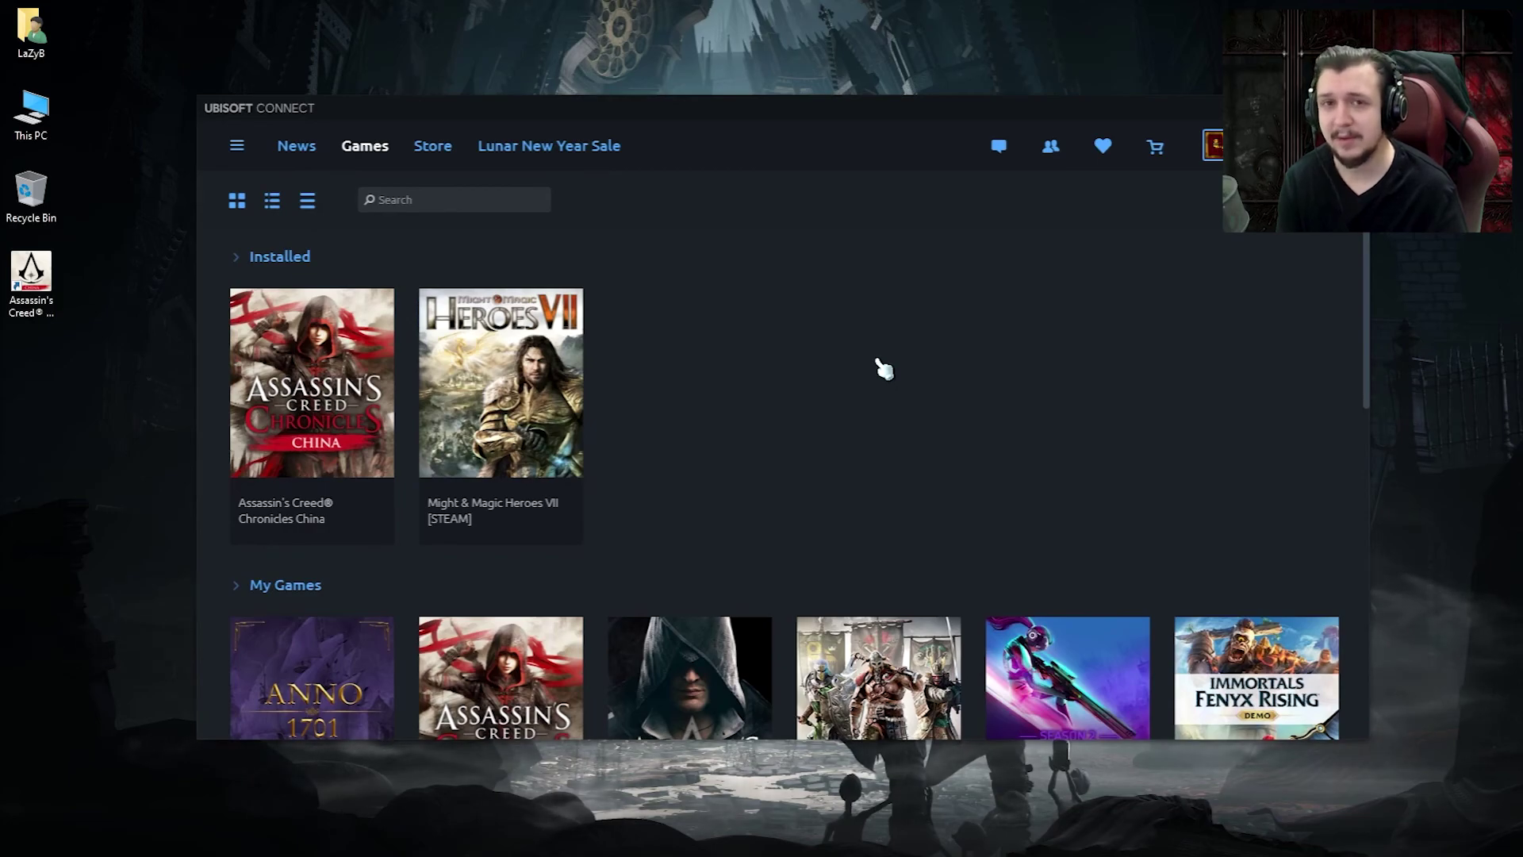